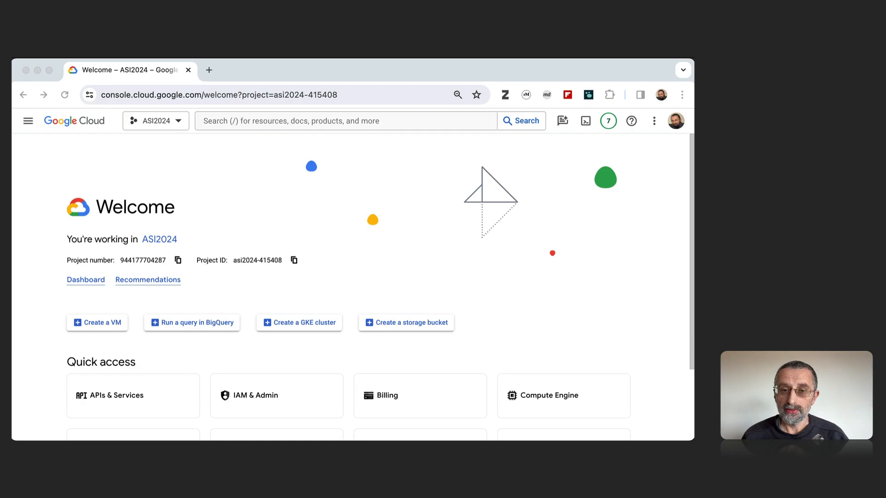
# - Check which projects are available in the project picker and close it without switching projects
pyautogui.click(148, 73)
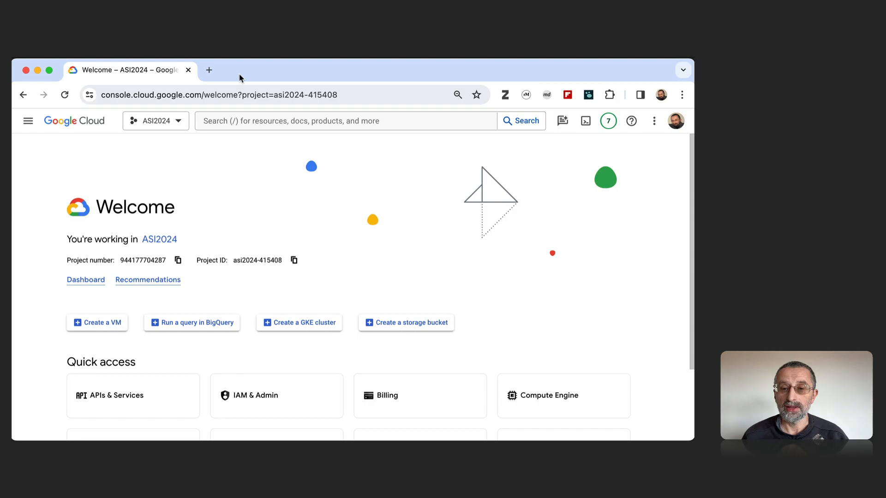
pyautogui.click(164, 123)
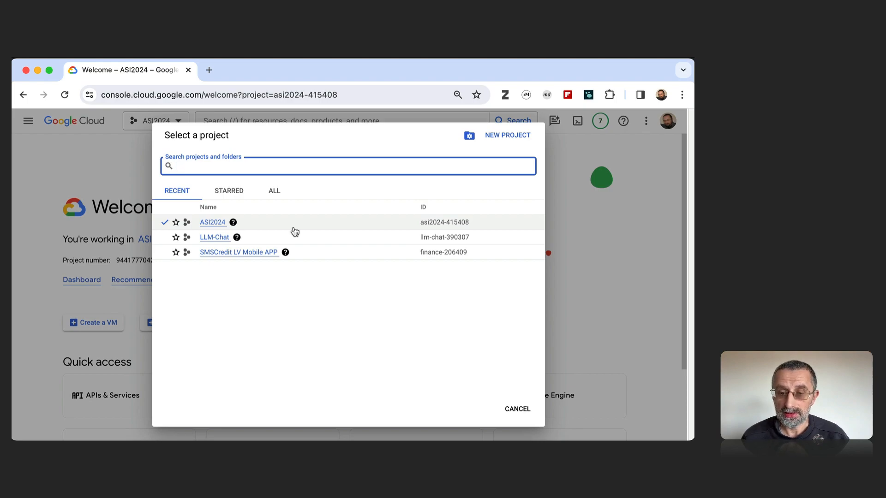
pyautogui.click(518, 409)
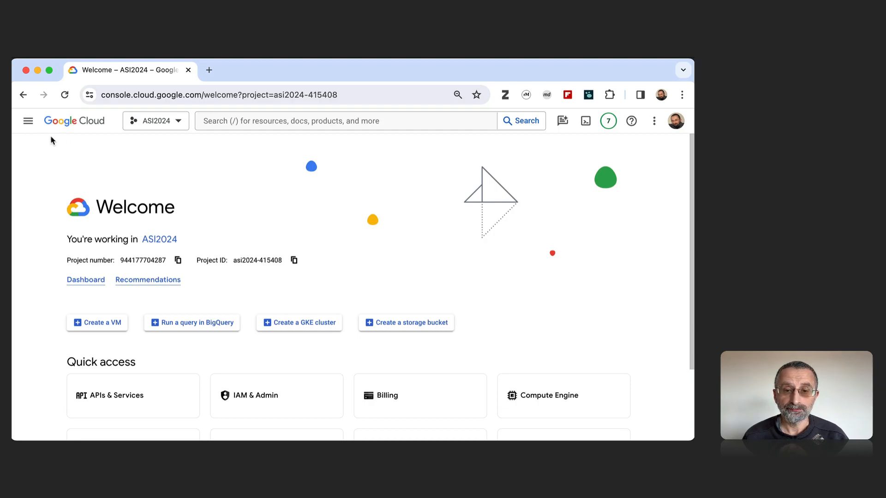
# - Browse the Google Cloud product catalogue, covering the pinned products and the full compute and serverless listings
pyautogui.click(28, 122)
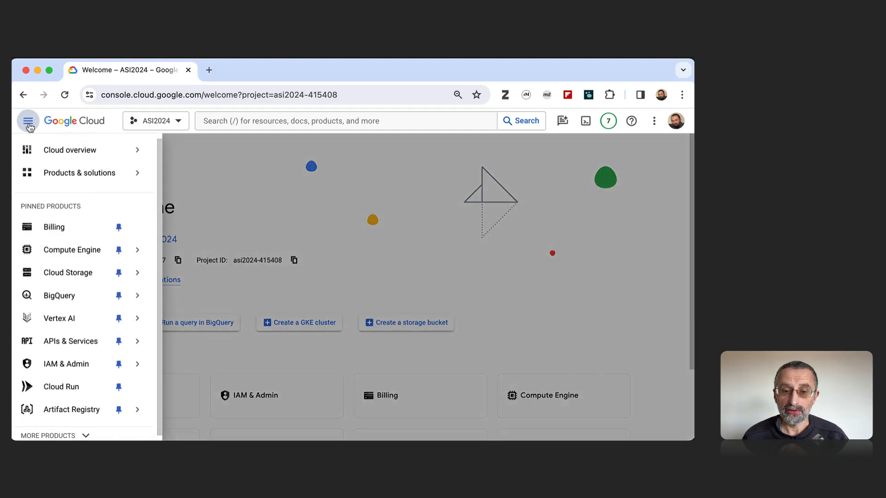
pyautogui.moveTo(72, 252)
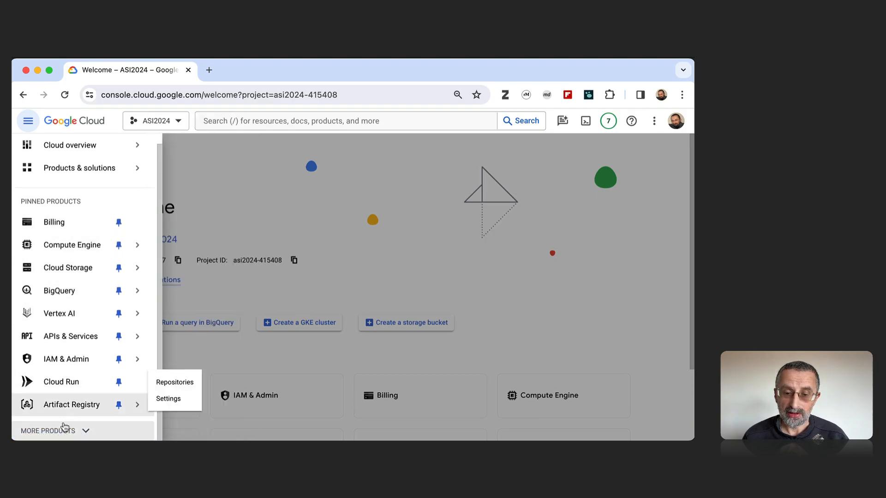
pyautogui.click(66, 431)
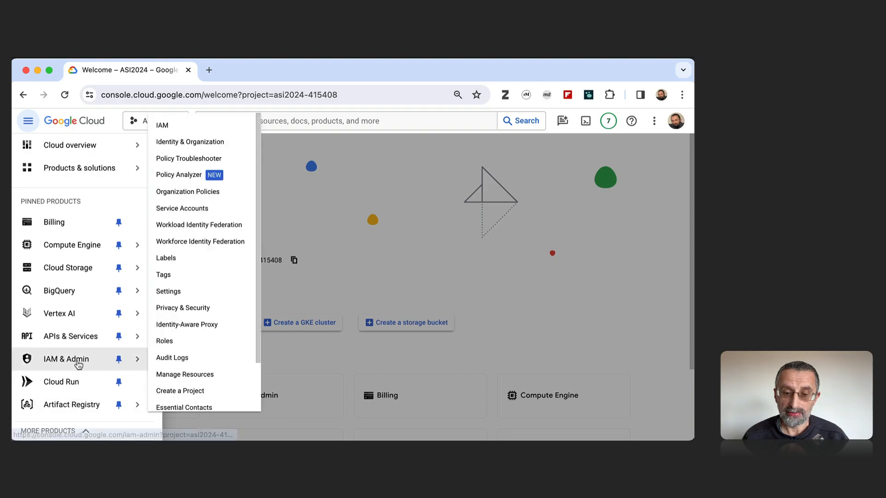
pyautogui.scroll(-3, 78, 363)
pyautogui.scroll(-15, 77, 364)
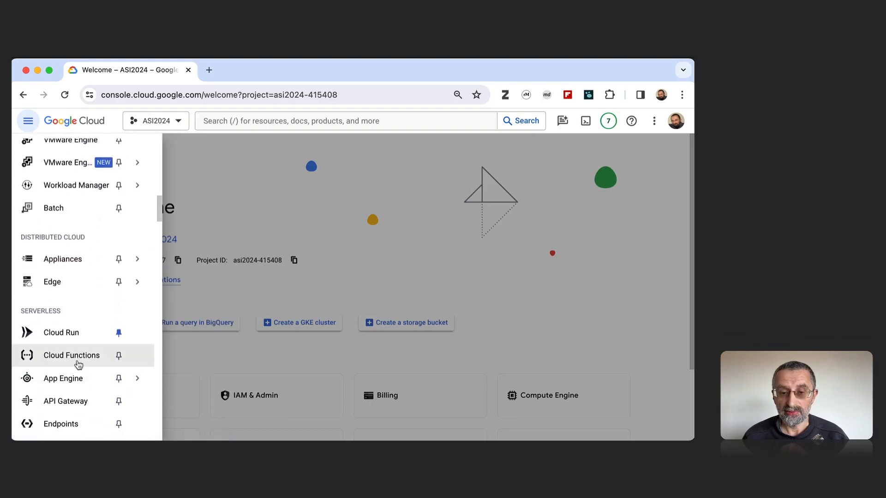
pyautogui.scroll(10, 78, 365)
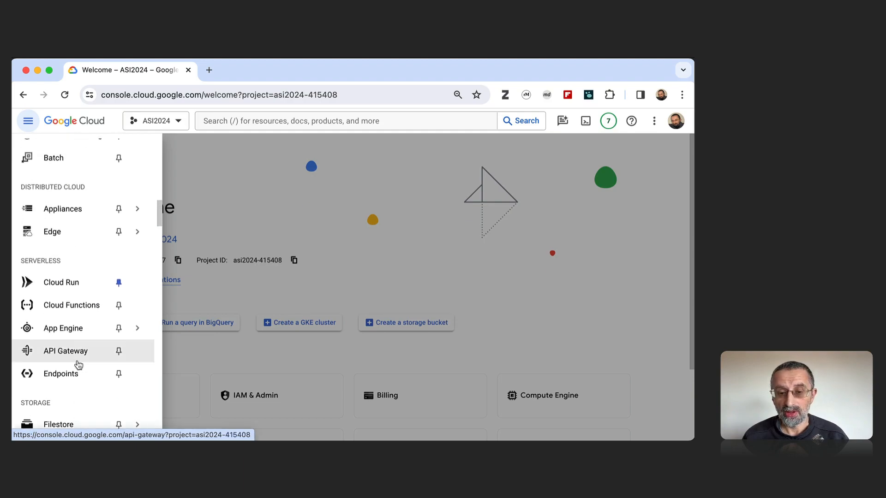
pyautogui.scroll(8, 78, 364)
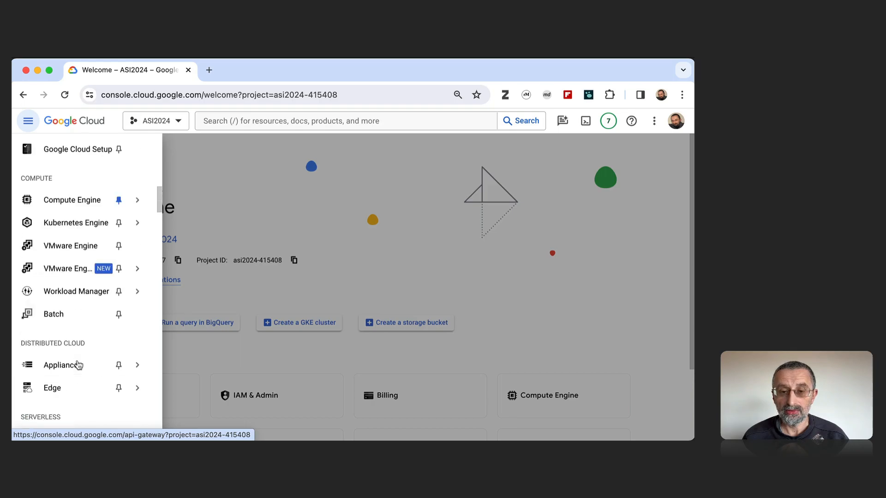
pyautogui.moveTo(121, 252)
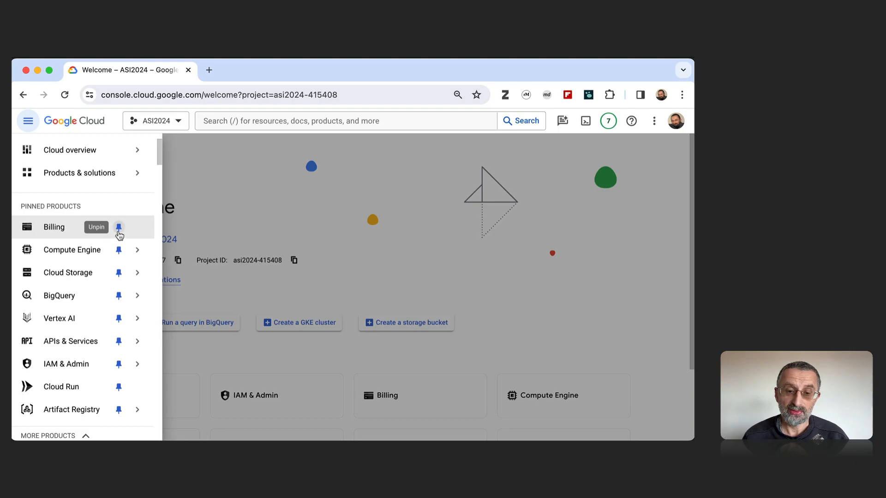
pyautogui.moveTo(74, 304)
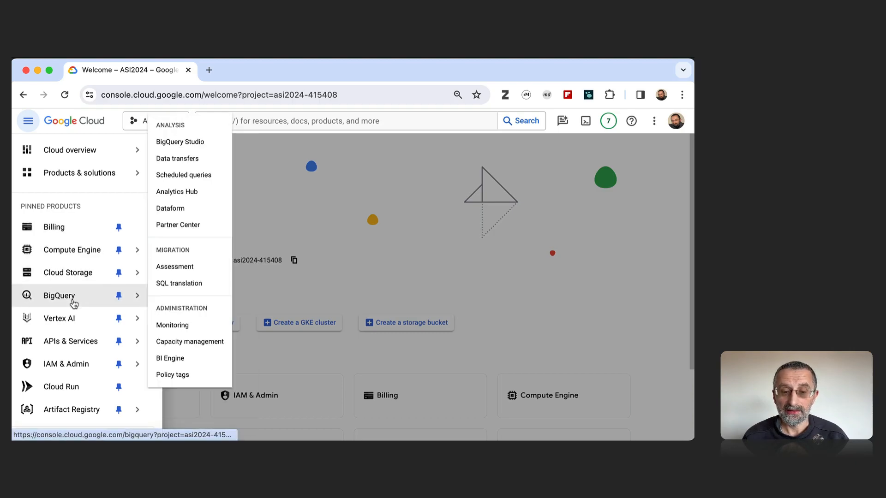
pyautogui.scroll(-2, 73, 304)
pyautogui.scroll(2, 73, 304)
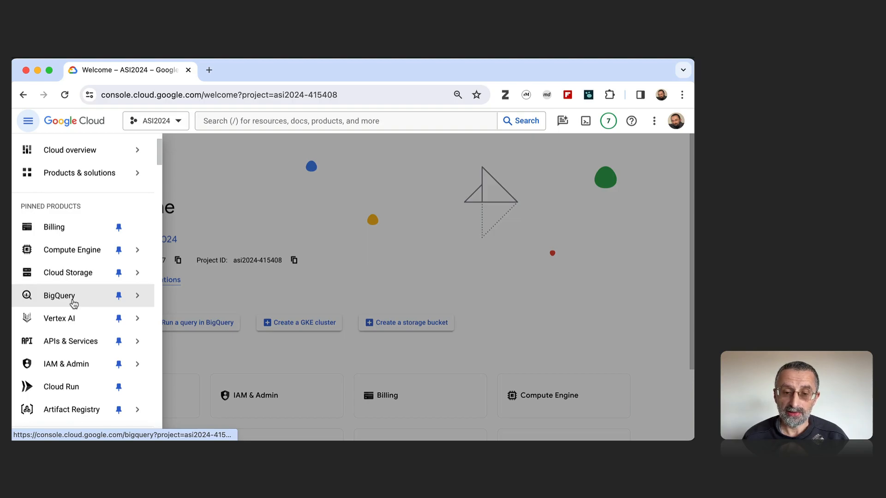
# - Open the Compute Engine VM instances list and start creating a new instance
pyautogui.moveTo(82, 261)
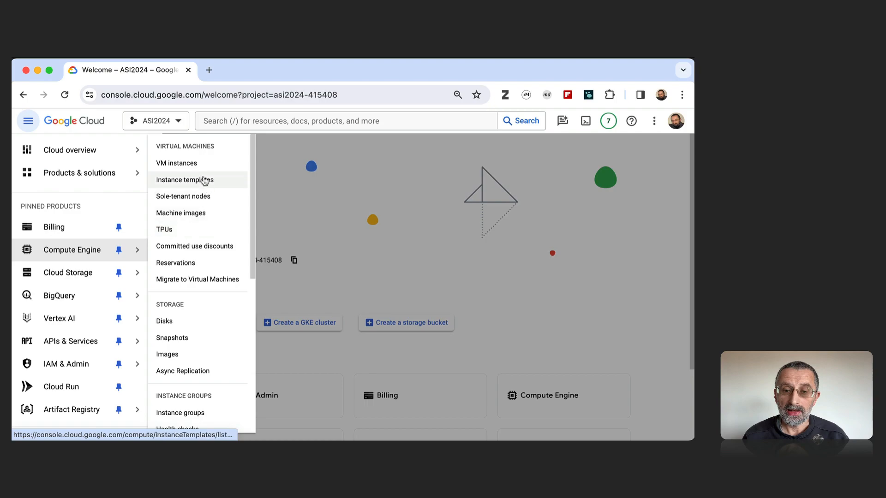
pyautogui.click(179, 165)
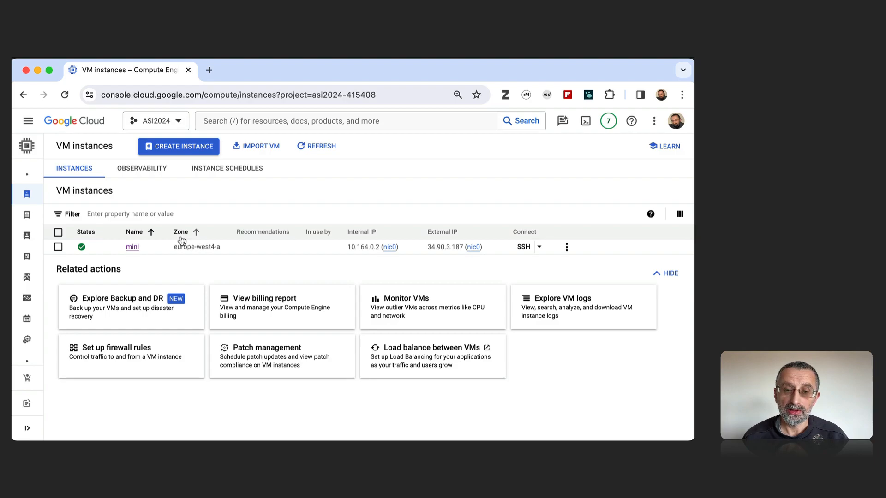
pyautogui.click(178, 148)
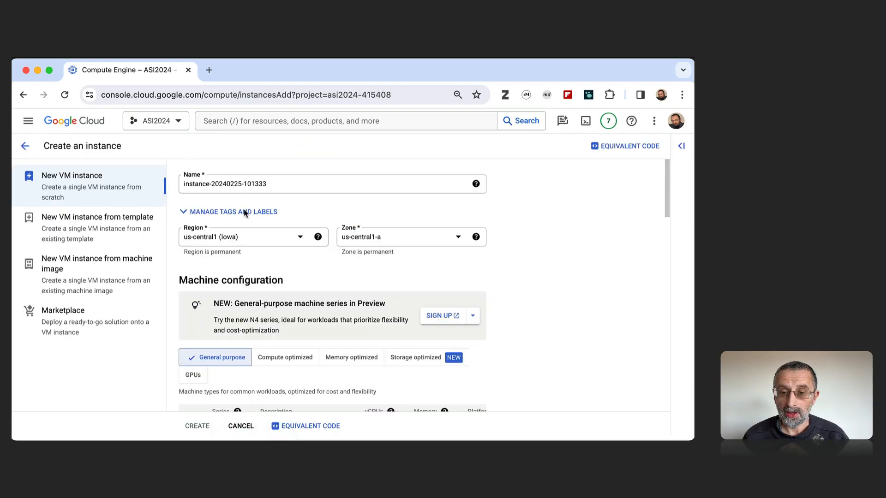
# - Name the new VM instance maxi
pyautogui.doubleClick(272, 184)
pyautogui.press('Right')
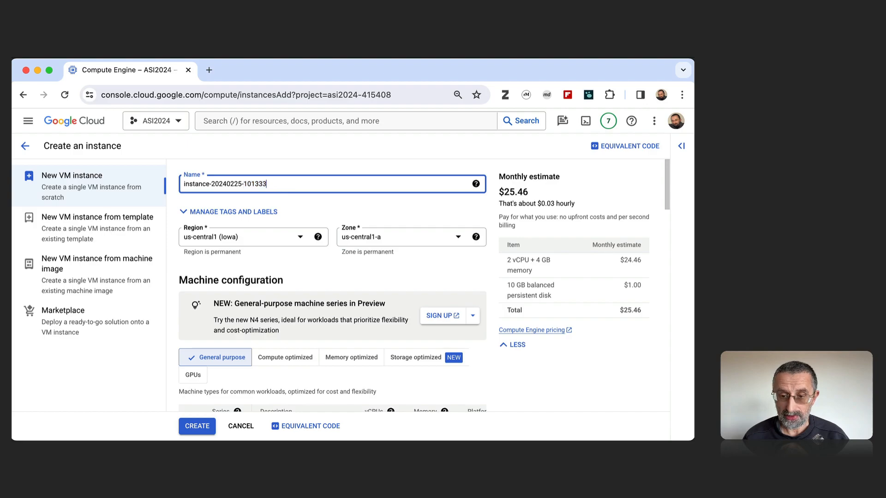
pyautogui.press('super+a')
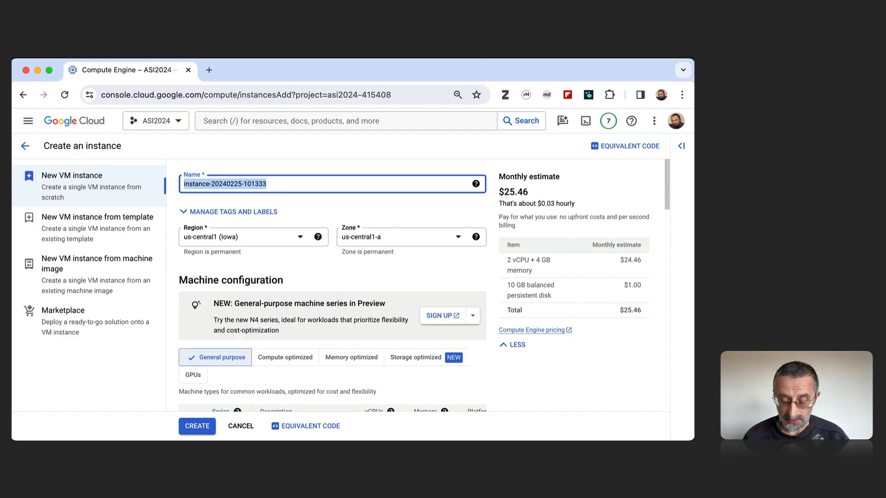
pyautogui.write('maxi')
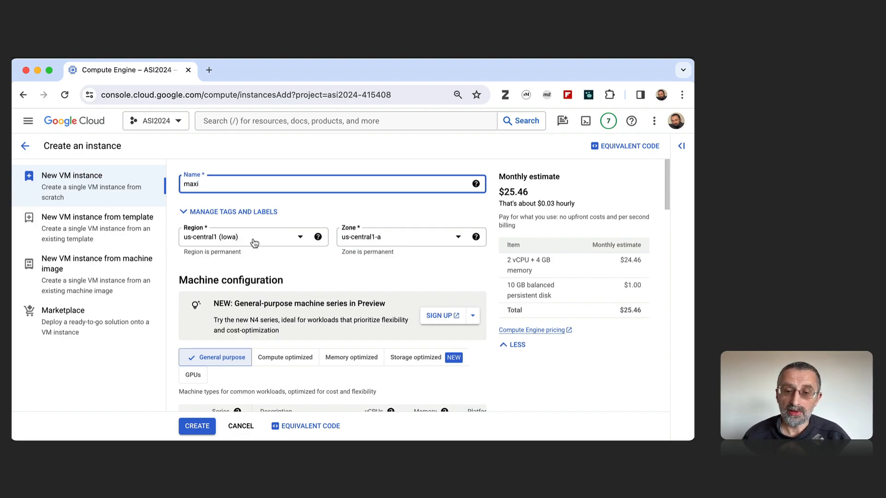
# - Set the instance's region to europe-west4 (Netherlands)
pyautogui.click(254, 240)
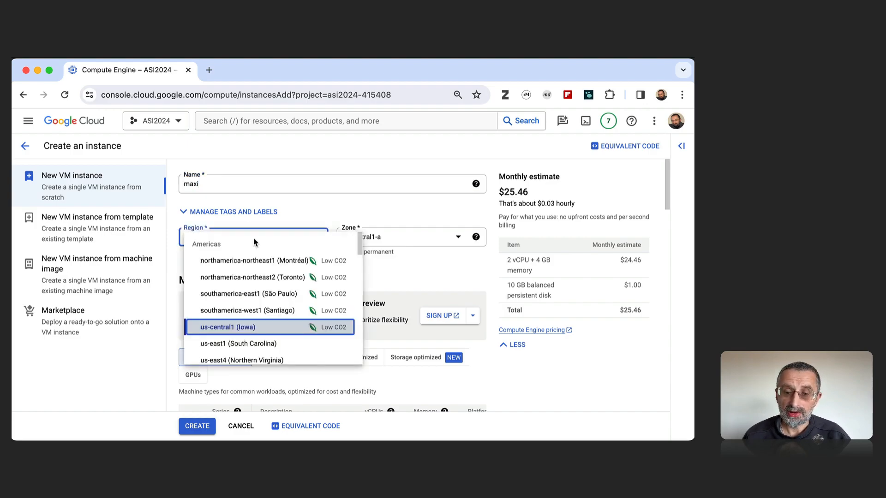
pyautogui.scroll(-5, 241, 332)
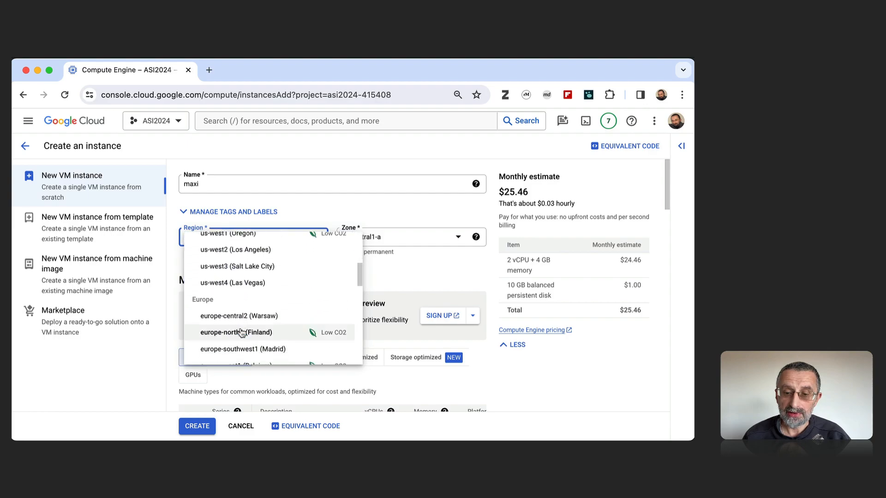
pyautogui.scroll(-3, 242, 332)
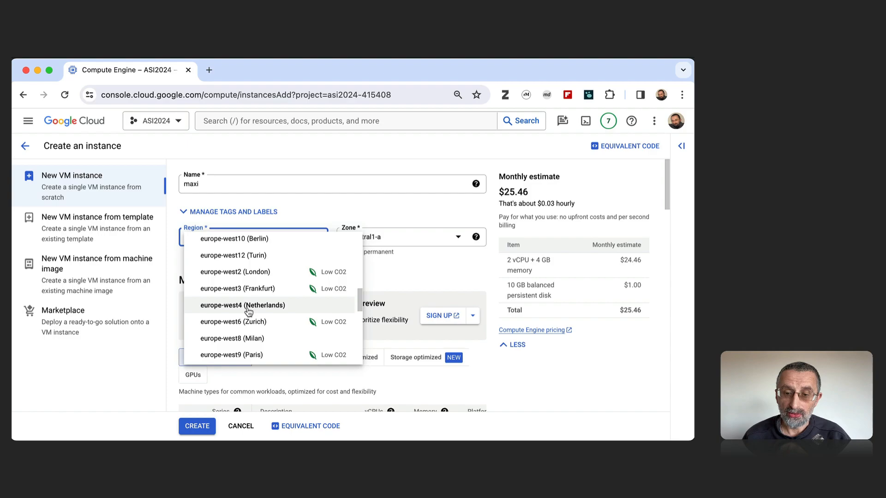
pyautogui.click(248, 306)
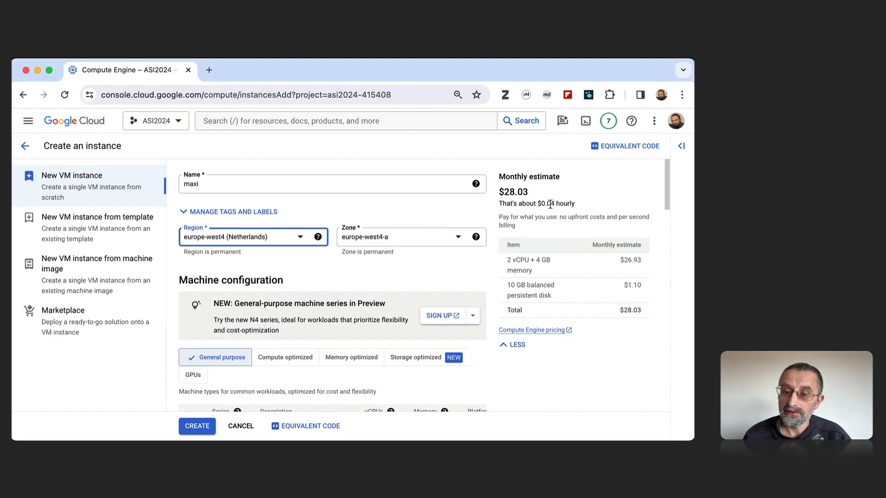
# - Review the instance's estimated hourly cost alongside the available machine series
pyautogui.scroll(-5, 276, 280)
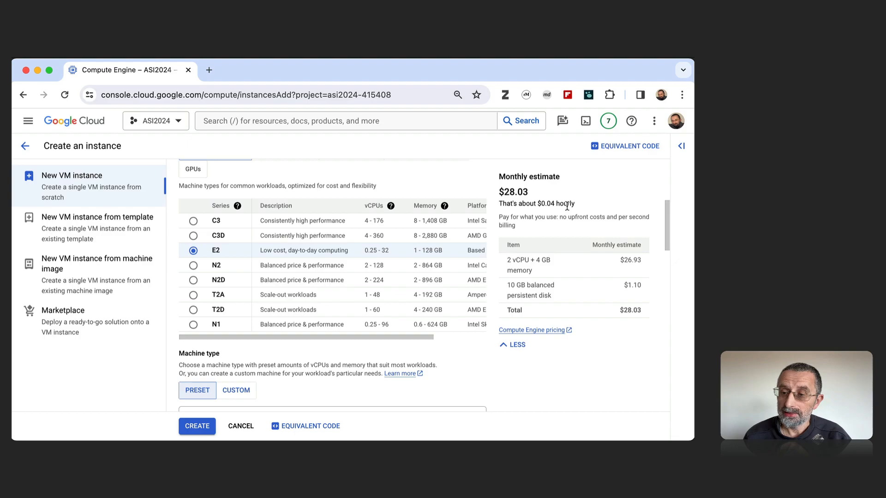
pyautogui.scroll(3, 567, 207)
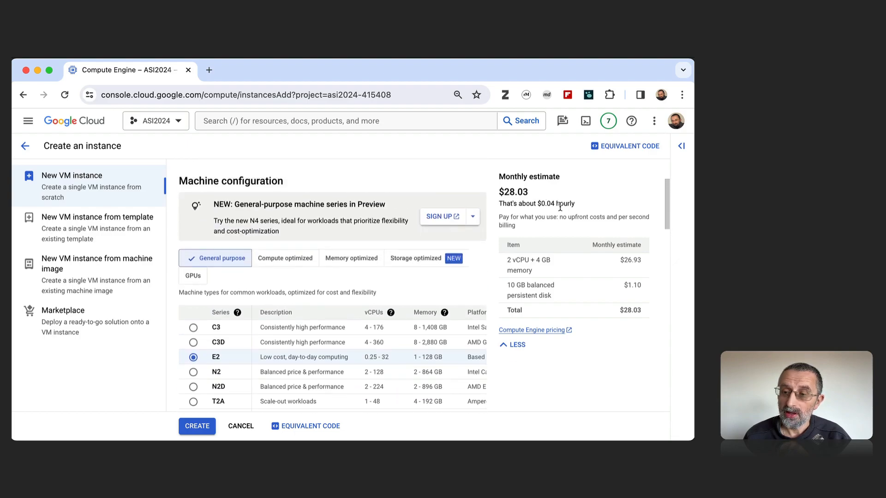
pyautogui.moveTo(554, 205); pyautogui.dragTo(535, 206)
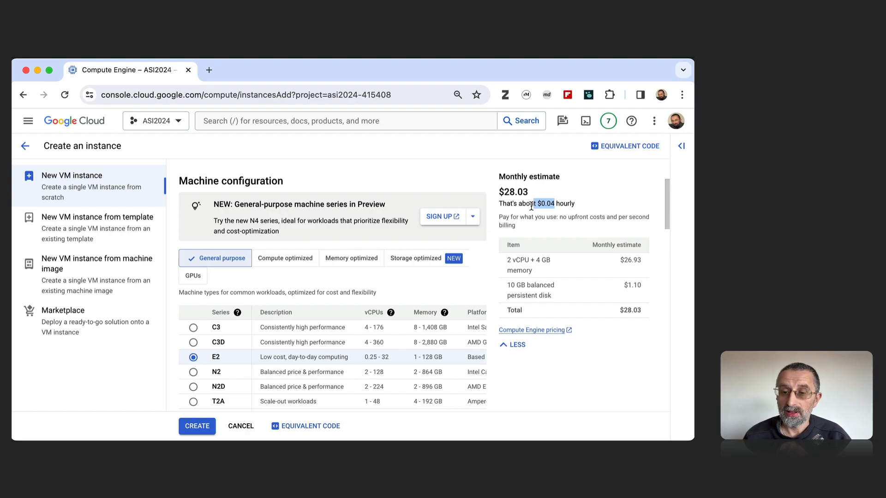
pyautogui.click(381, 182)
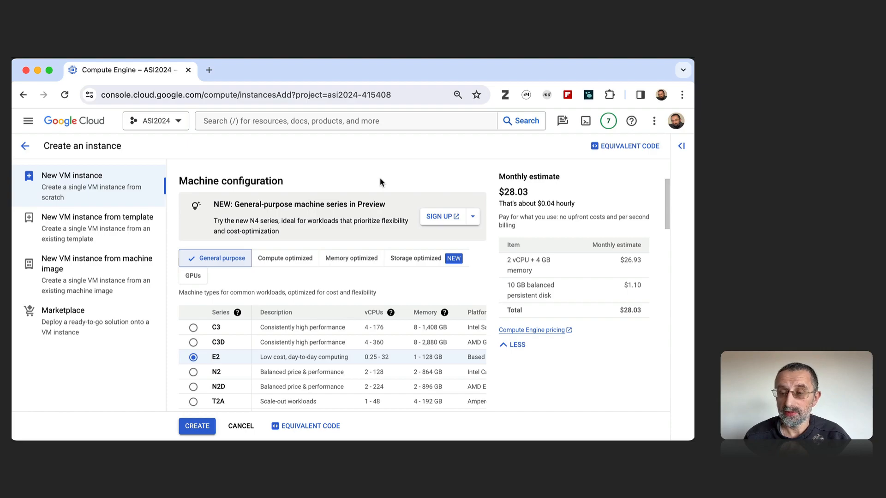
# - Set the access scopes to allow full access to all Cloud APIs and create the instance
pyautogui.scroll(-10, 380, 180)
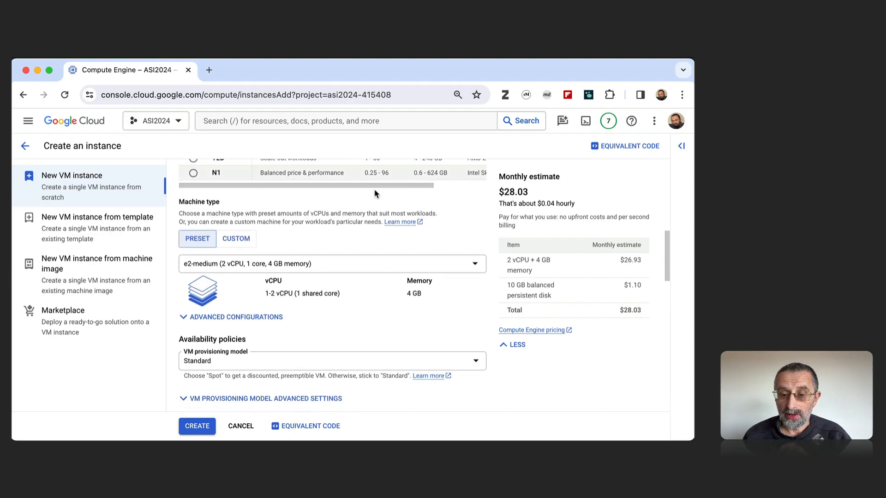
pyautogui.scroll(-10, 344, 276)
pyautogui.scroll(-10, 344, 275)
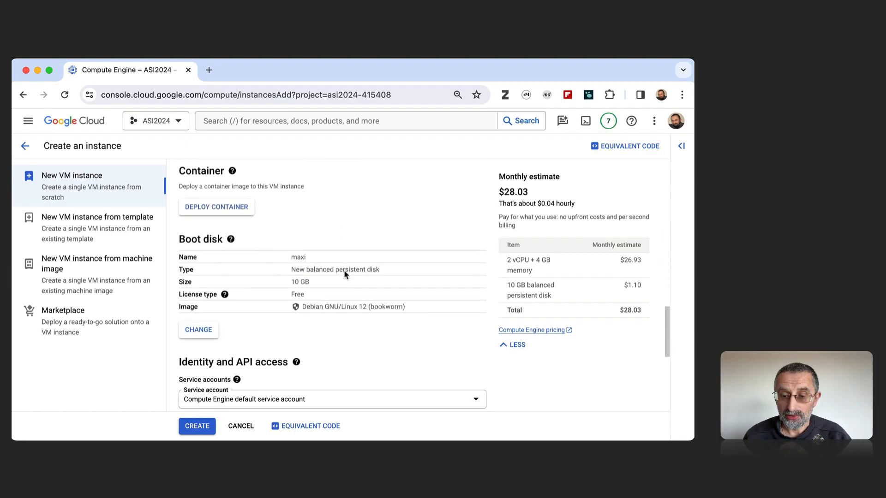
pyautogui.scroll(-5, 345, 275)
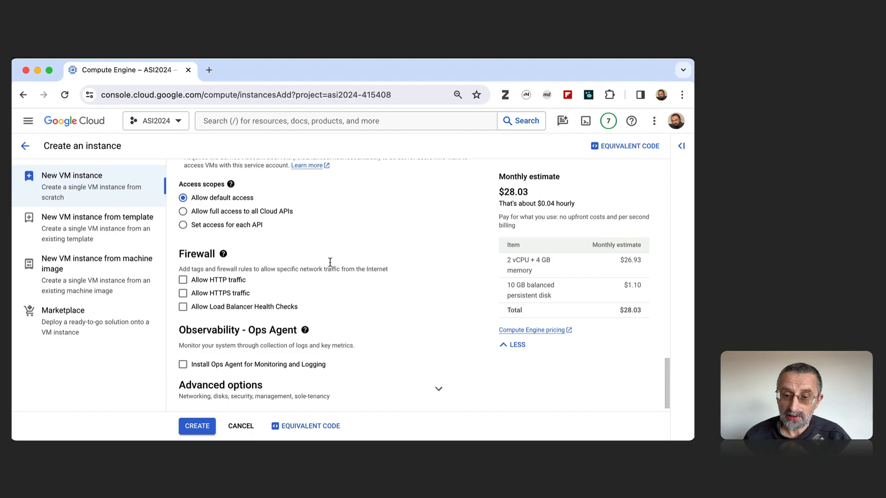
pyautogui.click(216, 216)
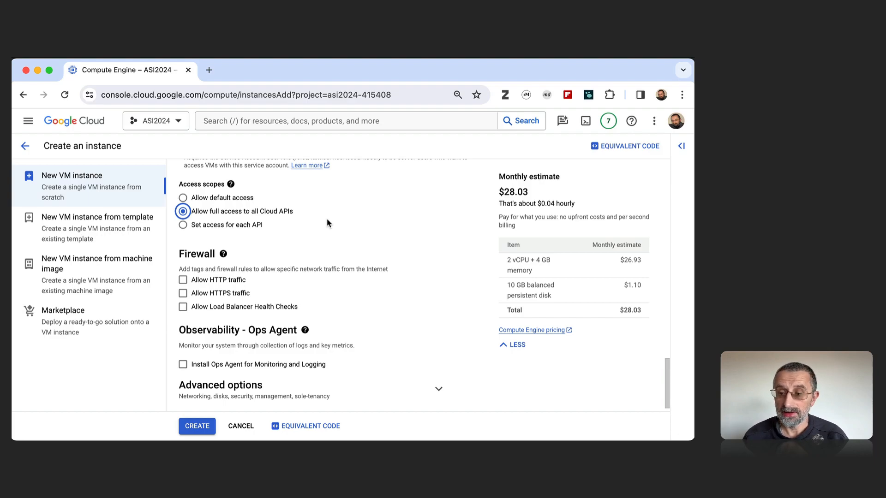
pyautogui.click(198, 427)
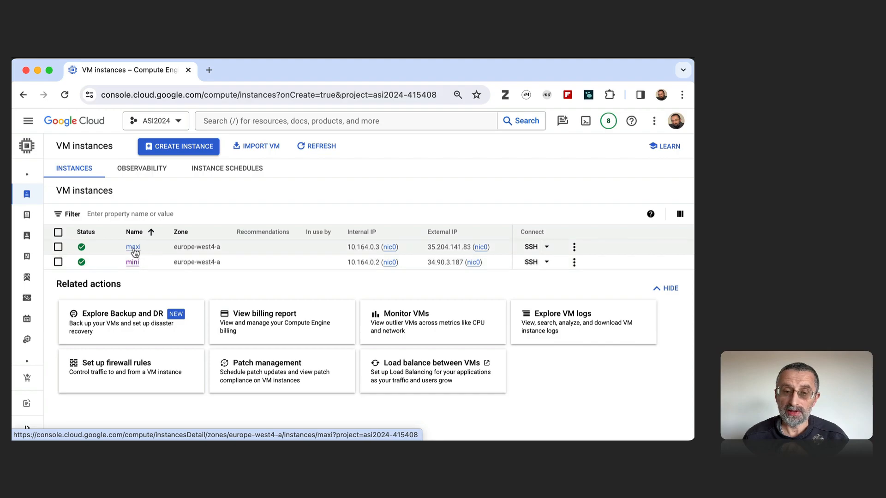
# - Inspect the details of the maxi instance and return to the VM instances list
pyautogui.click(134, 248)
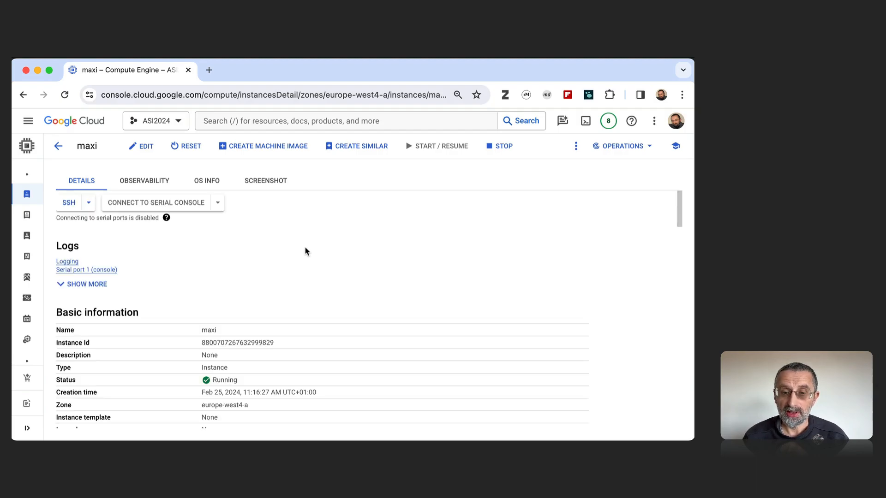
pyautogui.scroll(-5, 305, 252)
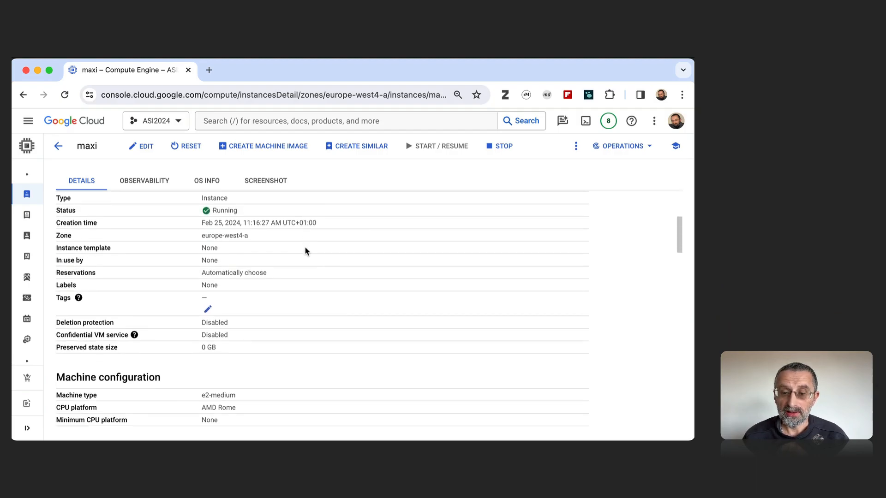
pyautogui.click(58, 146)
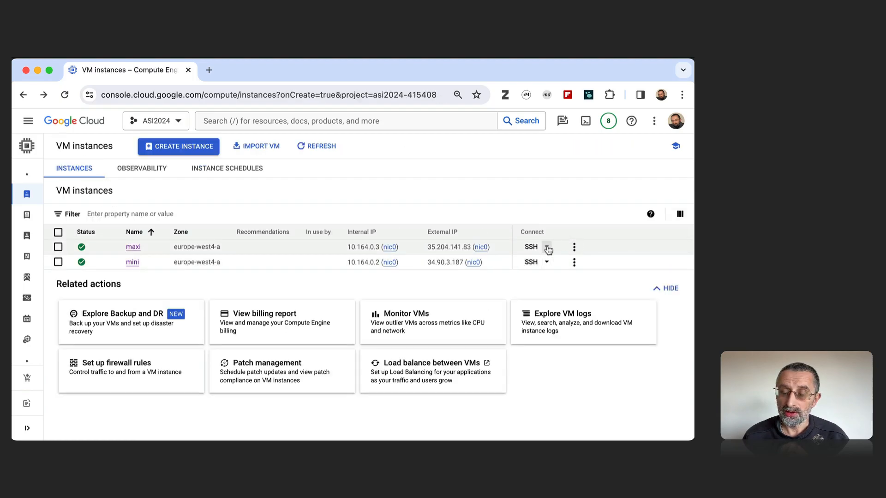
# - Open an SSH session to the maxi instance in a browser window and authorize the connection
pyautogui.click(547, 248)
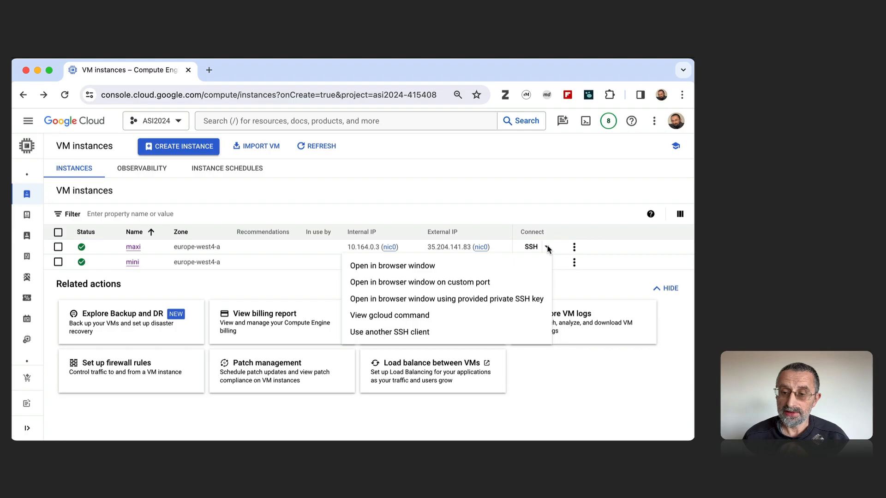
pyautogui.click(433, 266)
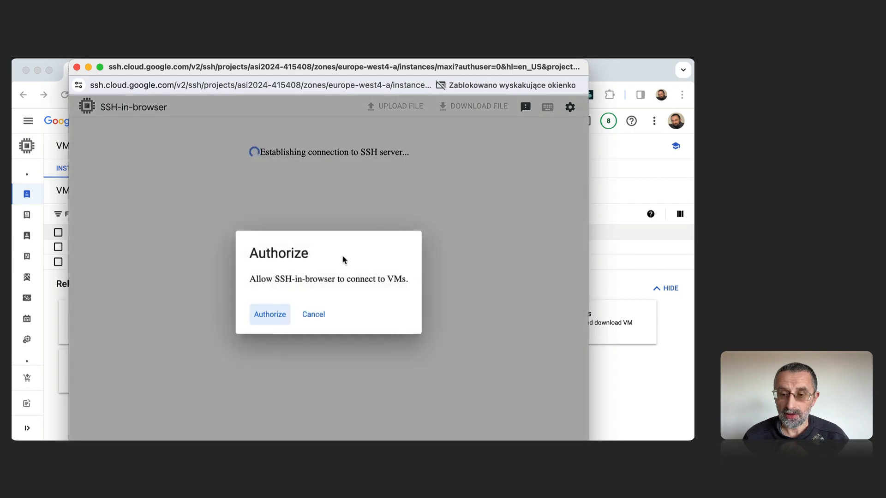
pyautogui.click(269, 315)
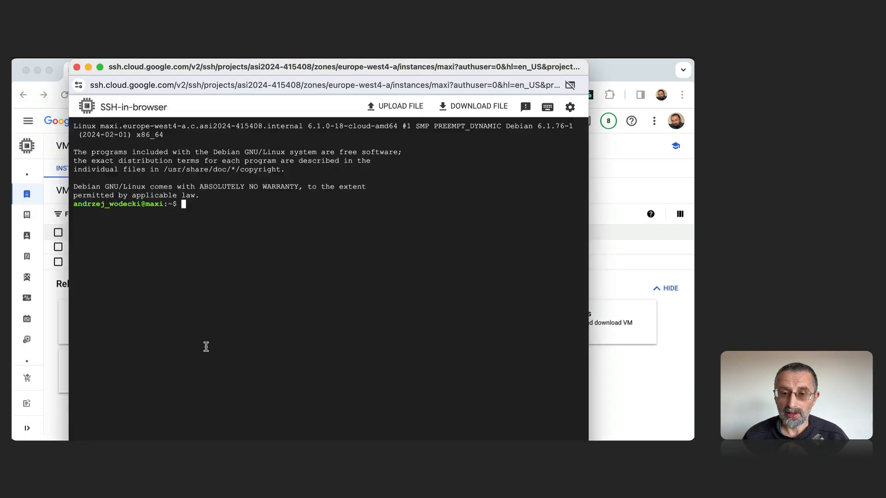
# - List the home directory on maxi, create a directory named ASI with mkdir, and list the contents again
pyautogui.write('ls')
pyautogui.press('Return')
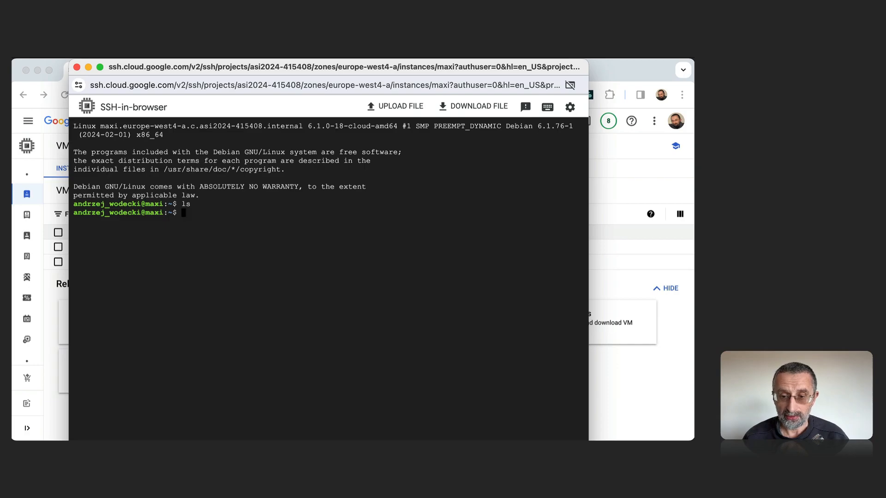
pyautogui.write('mkdi')
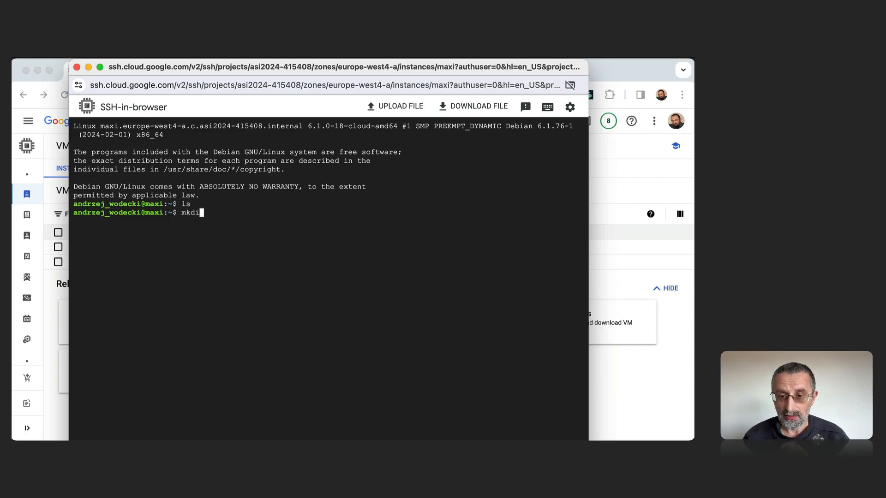
pyautogui.write('r ASI')
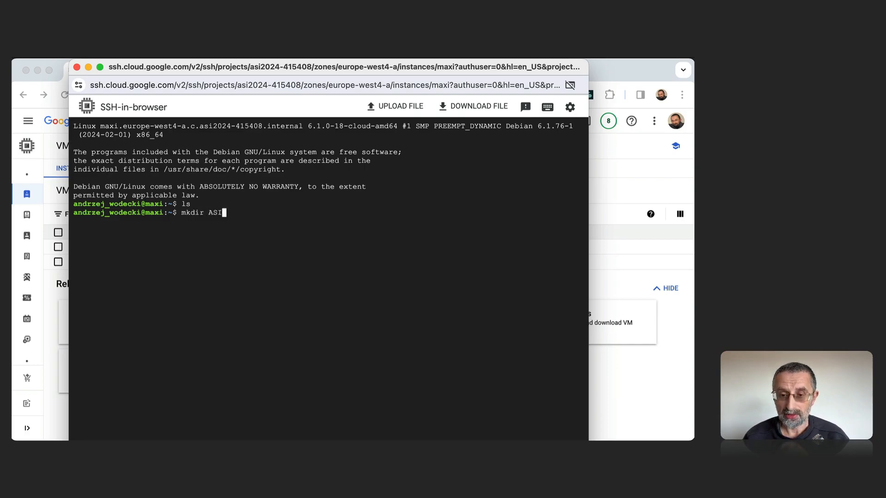
pyautogui.press('Return')
pyautogui.write('ls')
pyautogui.press('Return')
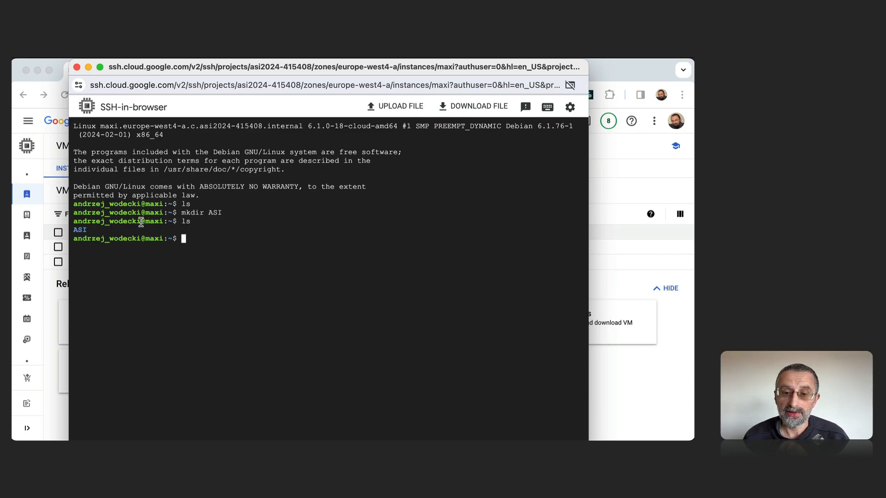
# - Highlight the username in the maxi shell prompt, clear the selection, and close the SSH-in-browser window
pyautogui.moveTo(140, 222); pyautogui.dragTo(71, 225)
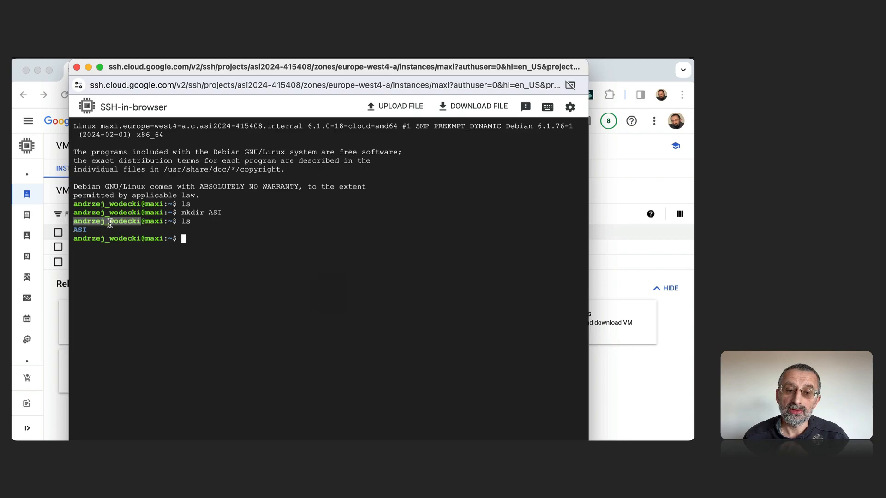
pyautogui.click(204, 238)
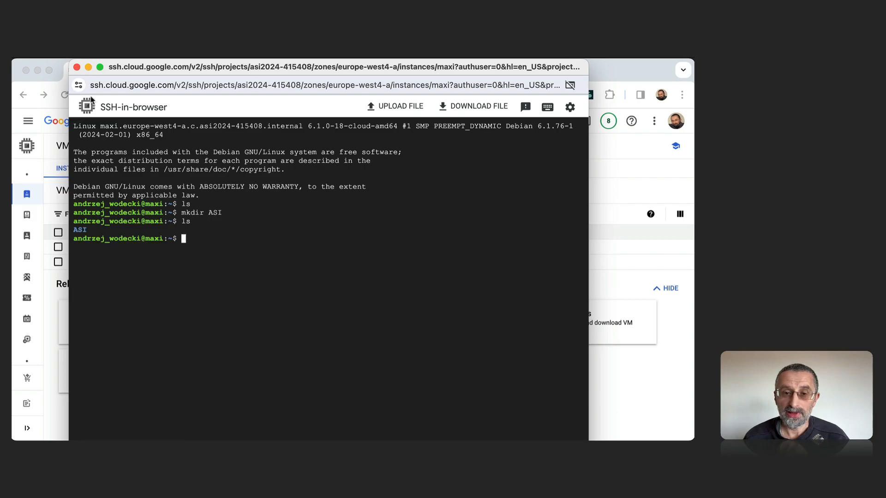
pyautogui.click(77, 68)
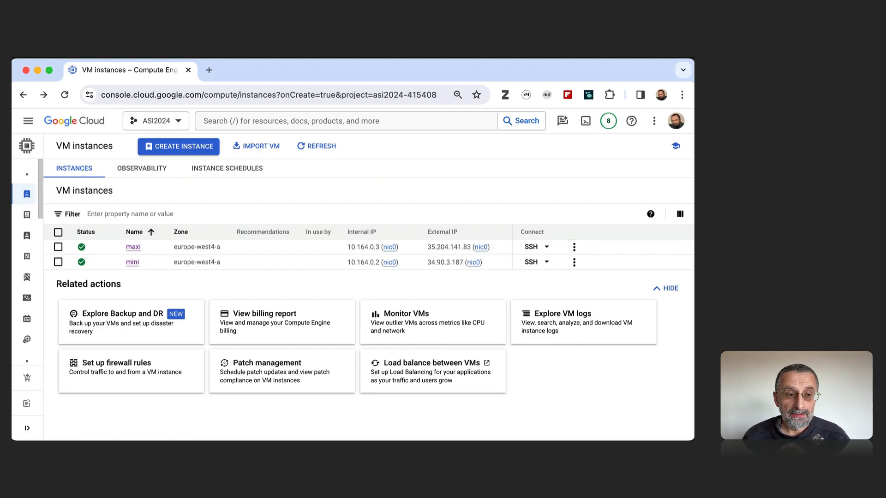
# - Open the gcloud CLI overview documentation page and read its section on downloading and installing the gcloud CLI
pyautogui.press('super+Tab')
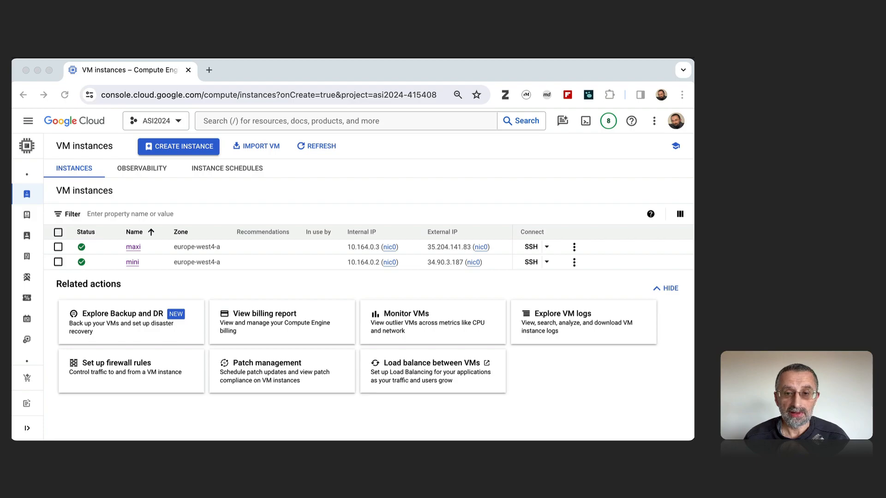
pyautogui.click(228, 167)
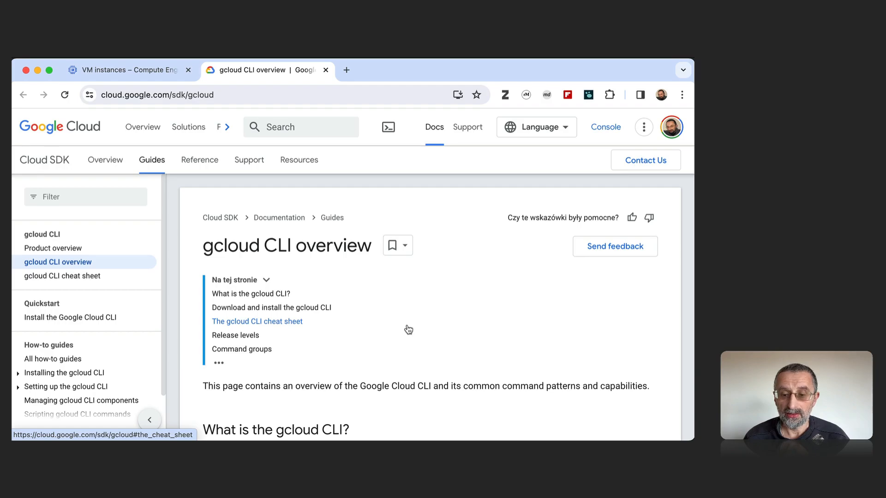
pyautogui.scroll(-10, 409, 329)
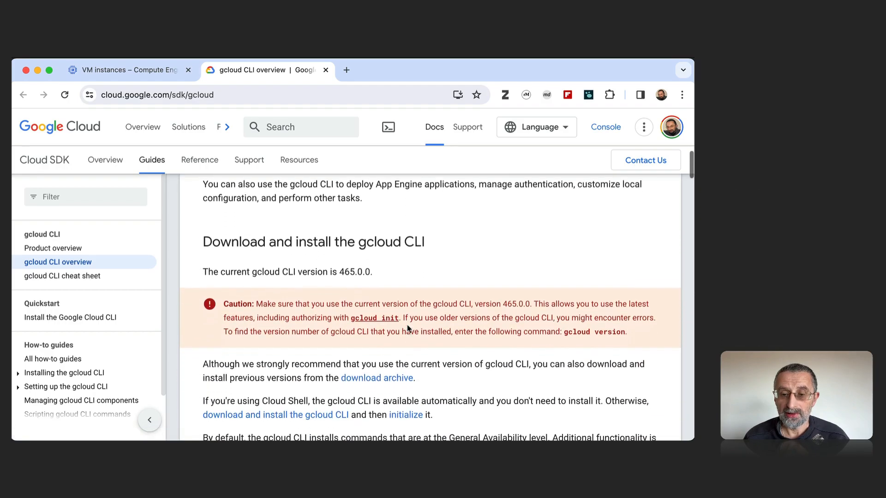
pyautogui.scroll(-1, 408, 329)
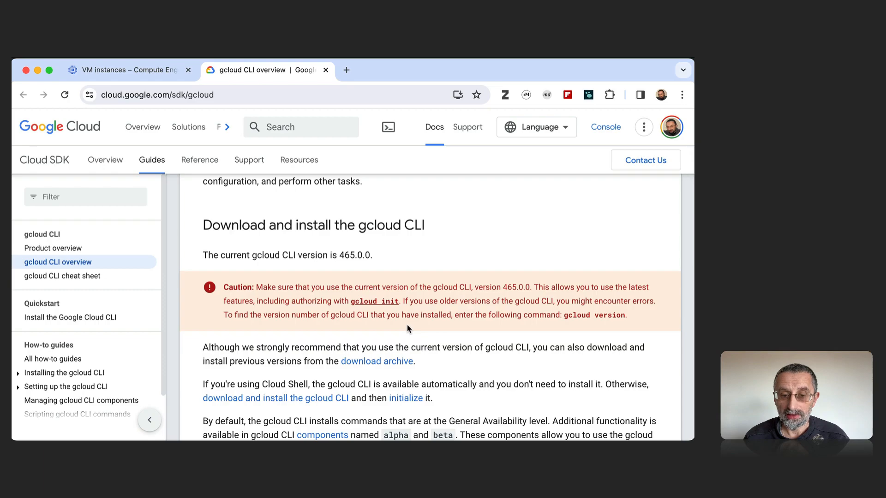
pyautogui.scroll(-3, 408, 329)
# - Open the Install the Google Cloud CLI quickstart and review its Before you begin section
pyautogui.click(102, 322)
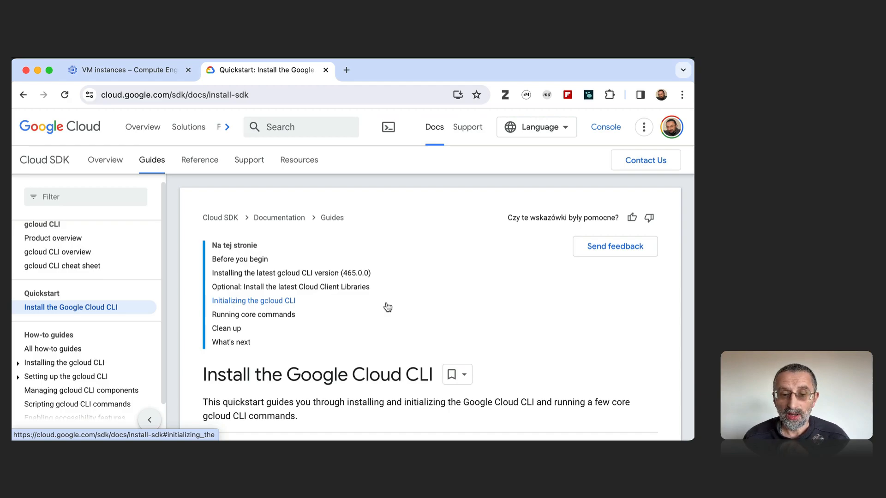
pyautogui.scroll(-5, 388, 308)
pyautogui.scroll(-1, 386, 305)
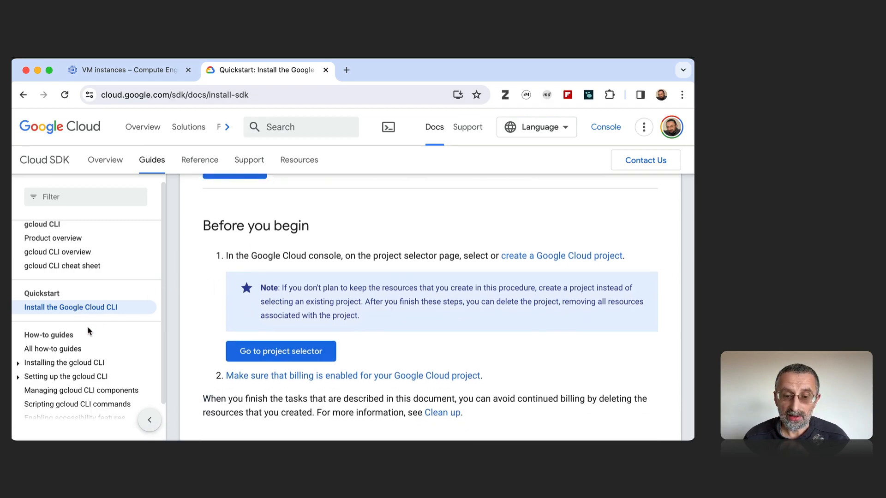
pyautogui.scroll(-2, 88, 331)
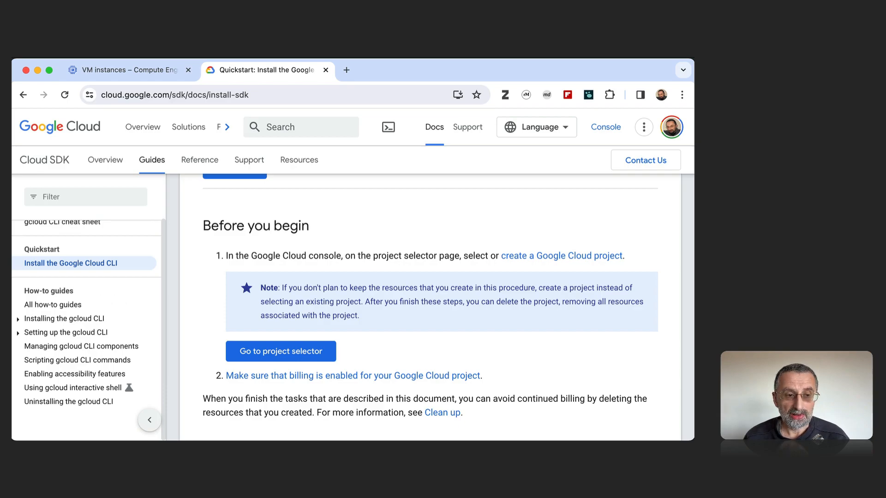
# - Open the Authorize the gcloud CLI documentation page and read through to the Run gcloud auth login section
pyautogui.press('super+Tab')
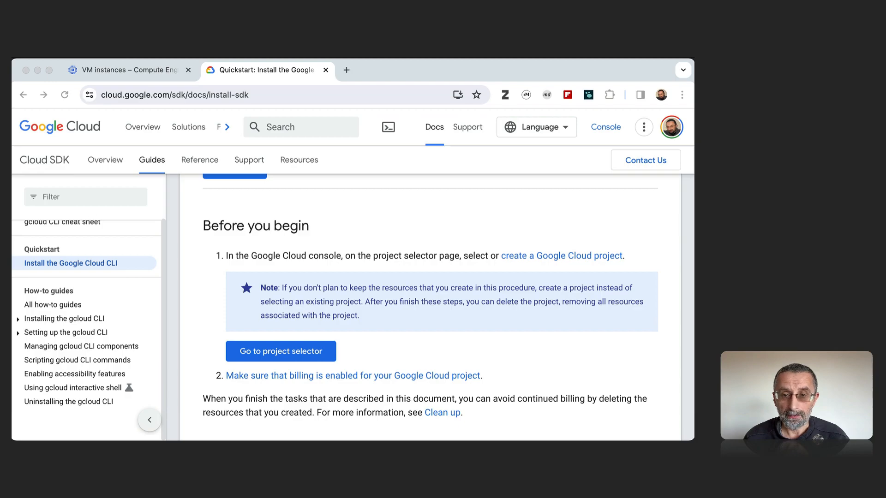
pyautogui.click(291, 217)
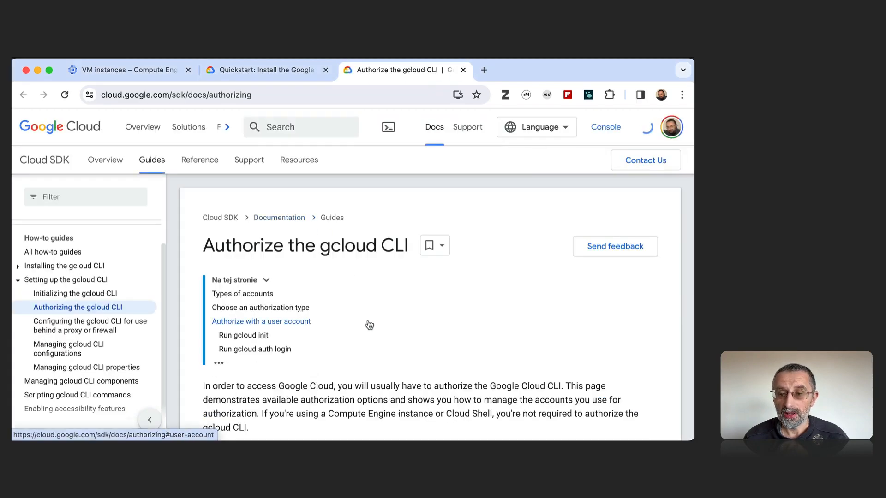
pyautogui.scroll(-3, 370, 325)
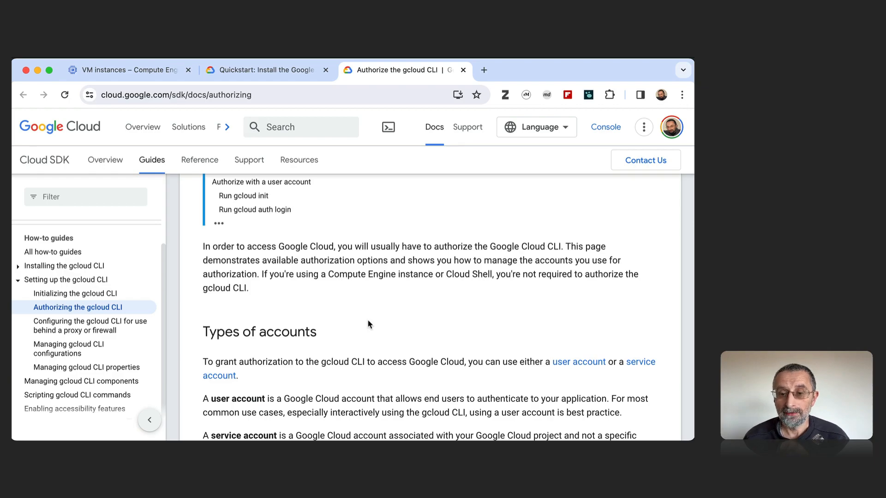
pyautogui.scroll(-5, 369, 324)
pyautogui.scroll(-12, 368, 320)
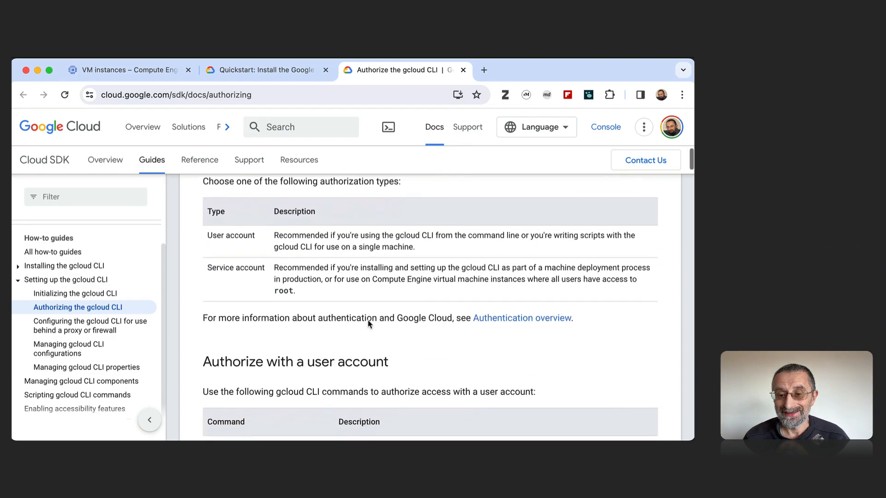
pyautogui.scroll(-10, 368, 325)
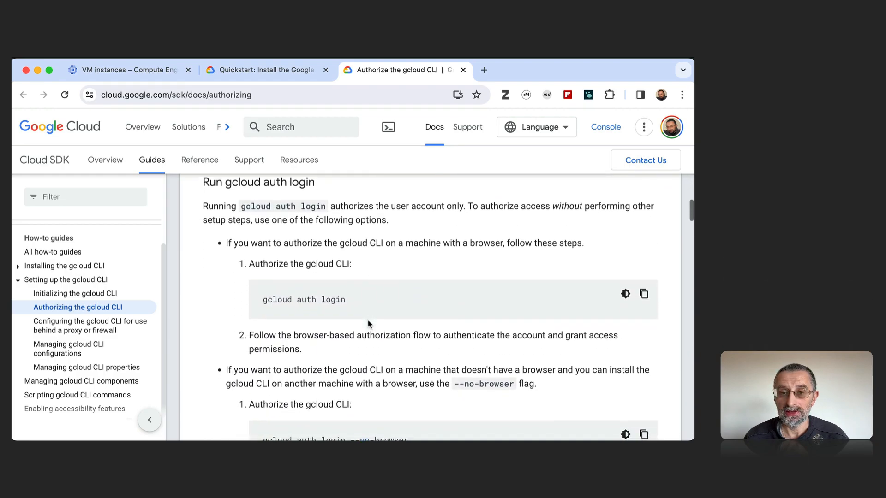
# - Open the details of the mini instance in the VM instances list and examine its SSH keys and Cloud API access scopes
pyautogui.click(145, 72)
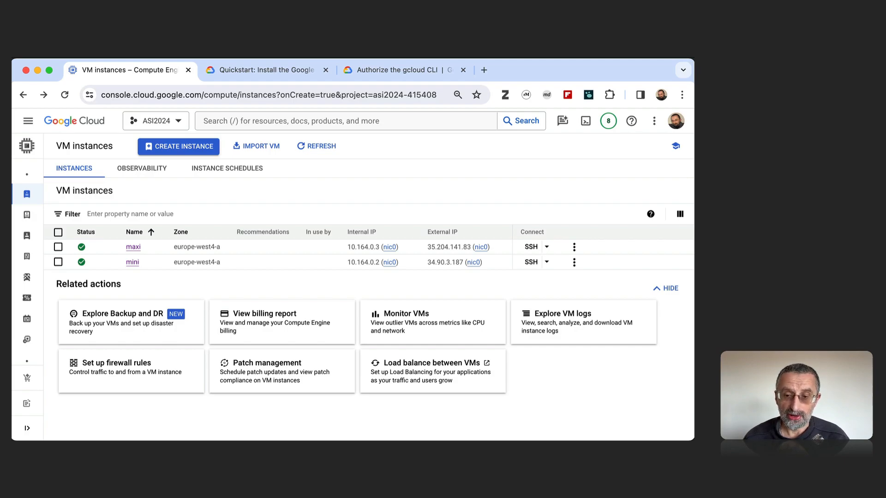
pyautogui.click(131, 263)
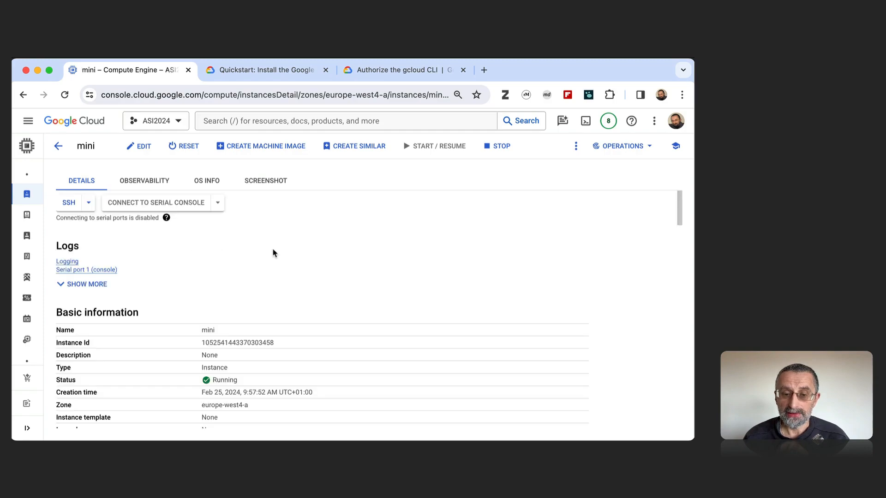
pyautogui.scroll(-10, 273, 253)
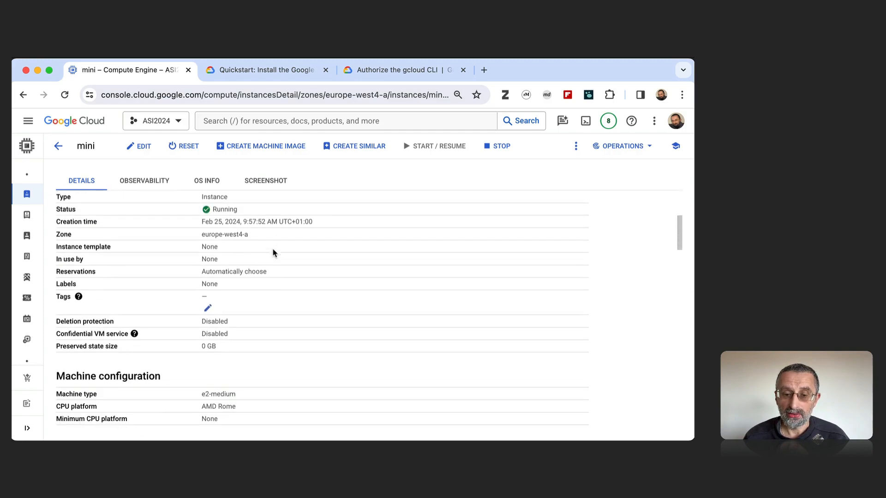
pyautogui.scroll(-10, 273, 252)
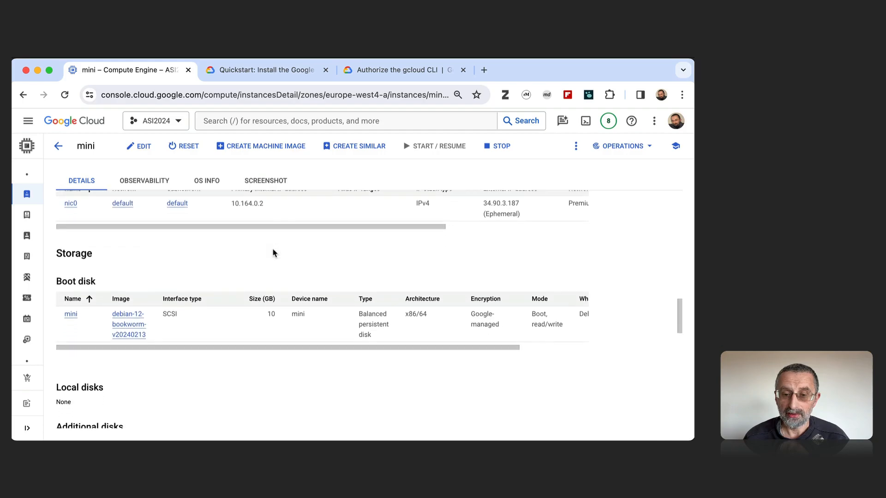
pyautogui.scroll(-6, 273, 248)
pyautogui.scroll(2, 273, 248)
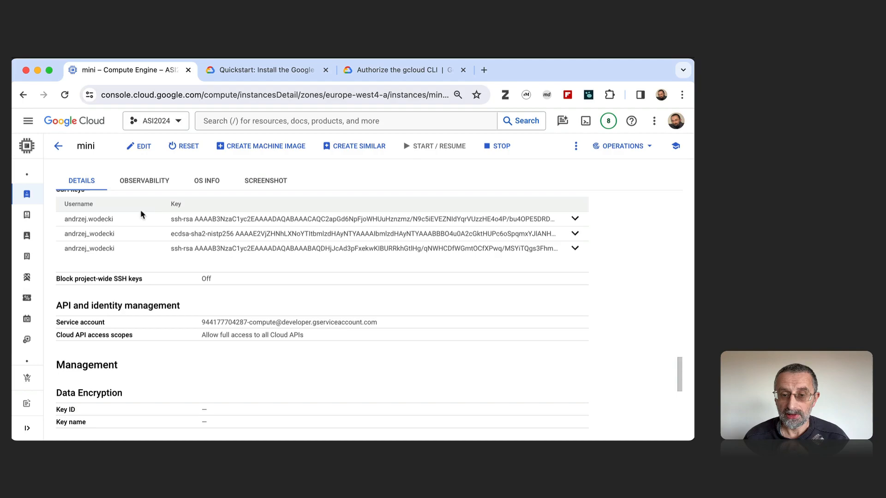
pyautogui.scroll(1, 126, 206)
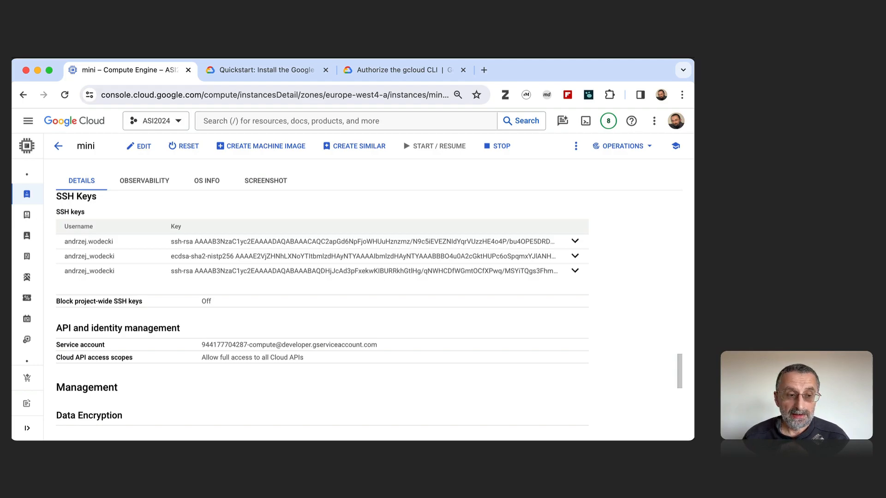
# - Switch to the local terminal, run gcloud without arguments, and browse the available command groups
pyautogui.press('super+Tab')
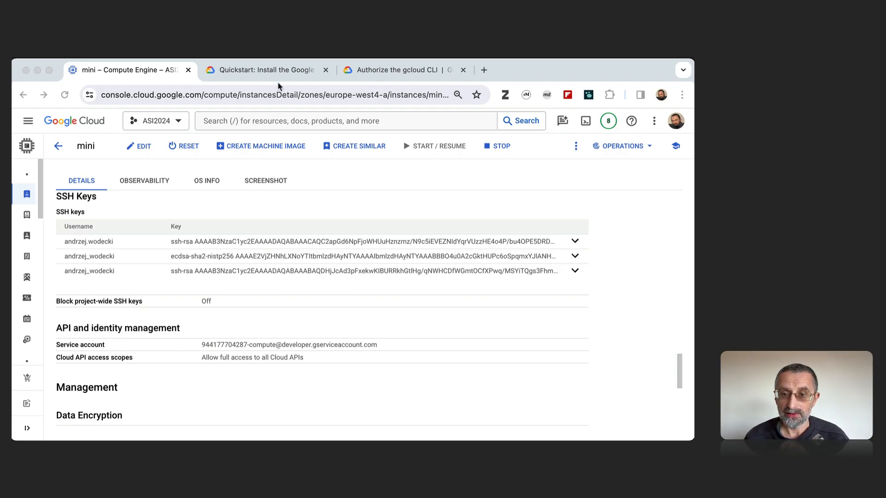
pyautogui.click(260, 73)
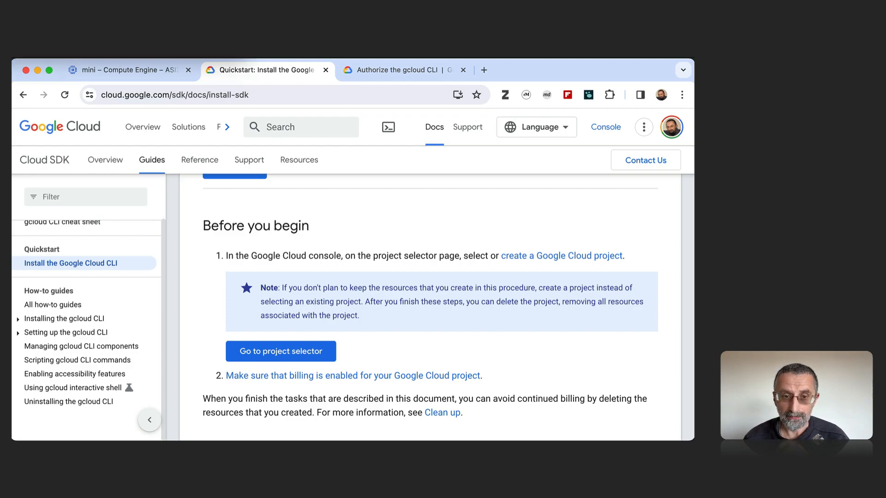
pyautogui.press('super+Tab')
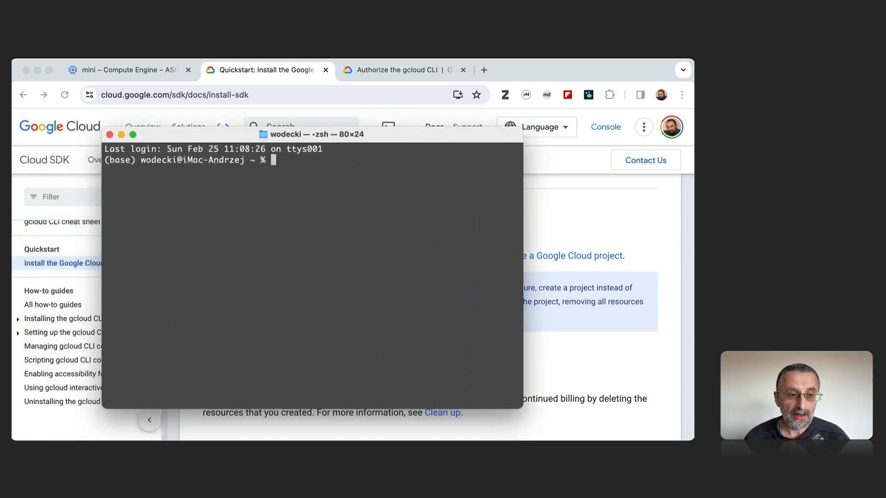
pyautogui.press('super+Tab')
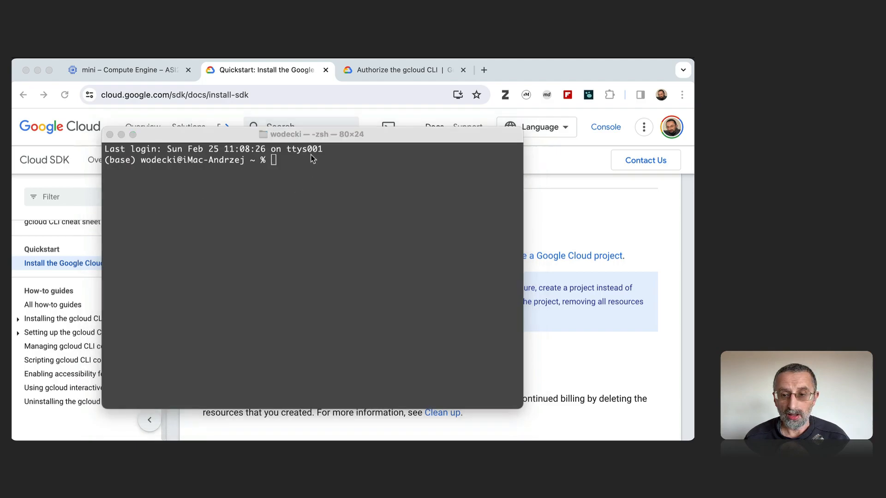
pyautogui.click(301, 165)
pyautogui.write('gclo')
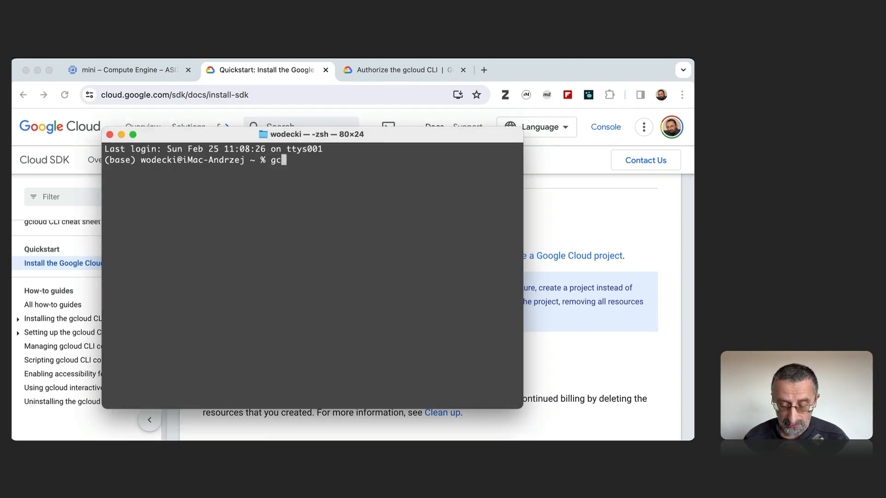
pyautogui.write('ud')
pyautogui.press('Return')
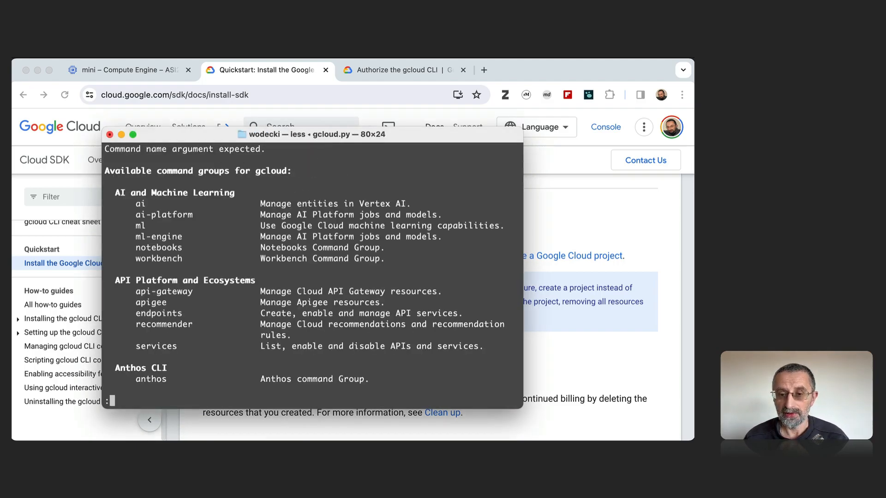
pyautogui.press('Down')
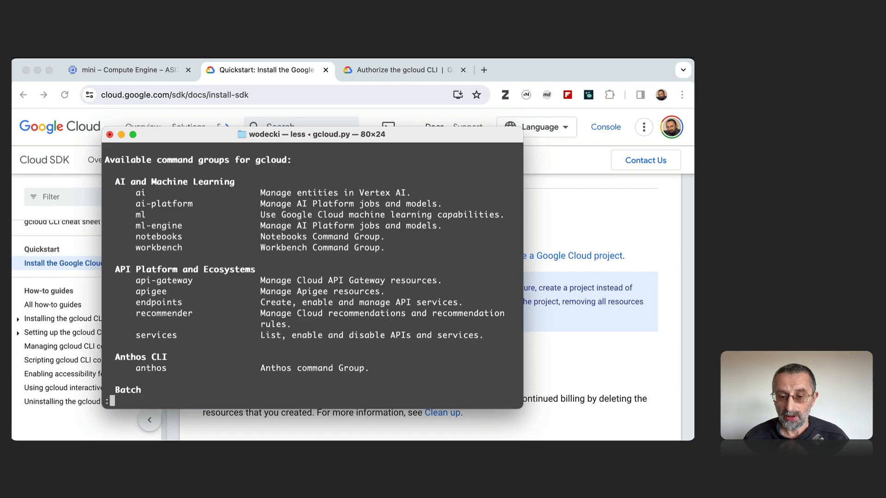
# - Close the gcloud command group listing and clear the terminal screen
pyautogui.press('Down')
pyautogui.press('q')
pyautogui.press('Return')
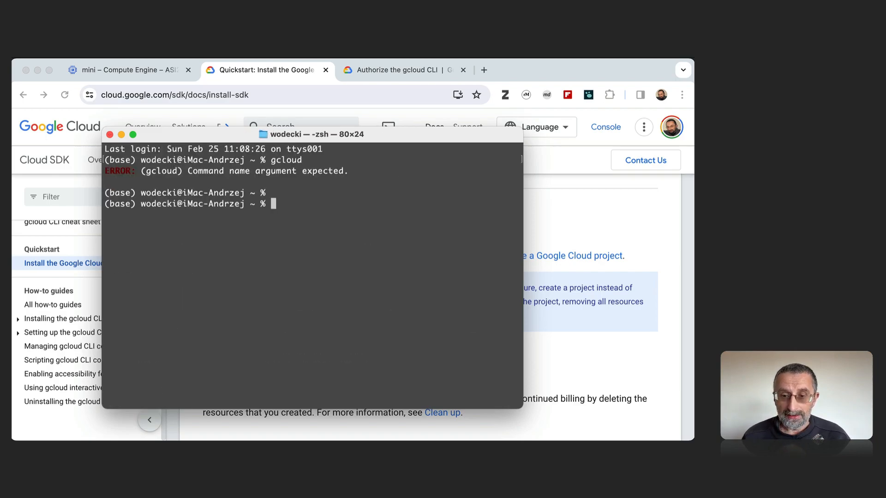
pyautogui.hotkey('ctrl', 'l')
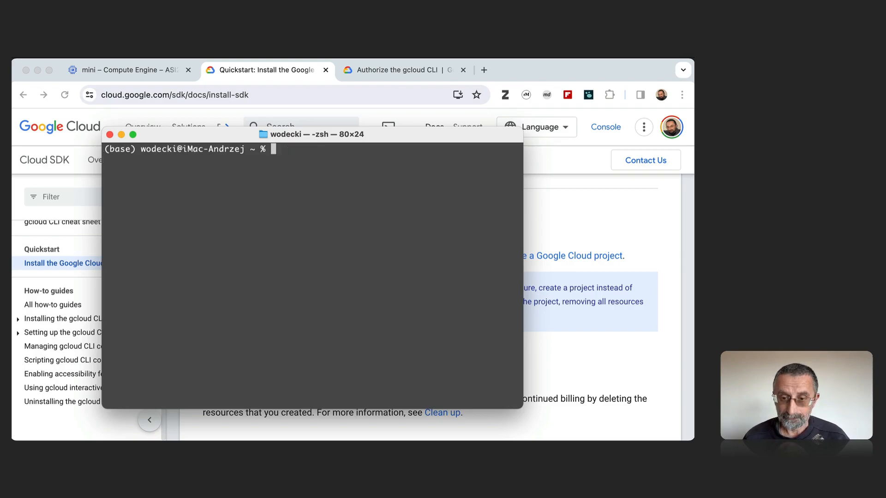
pyautogui.press('super+Tab')
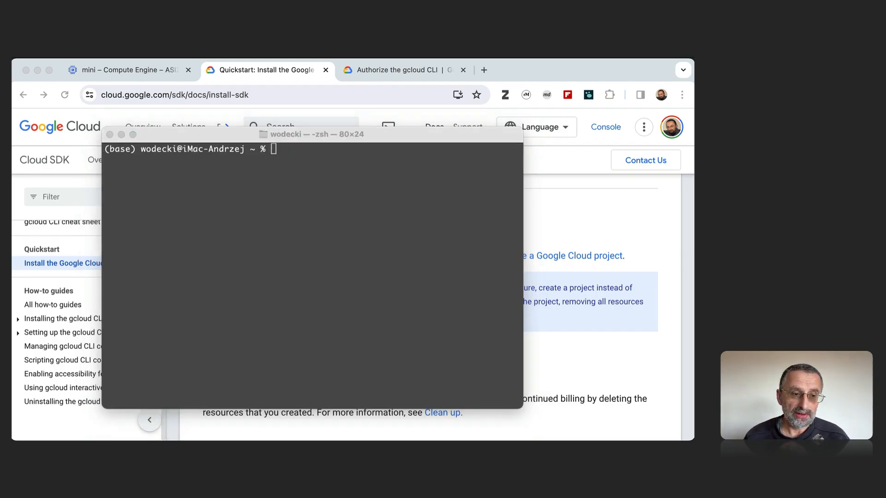
pyautogui.click(275, 185)
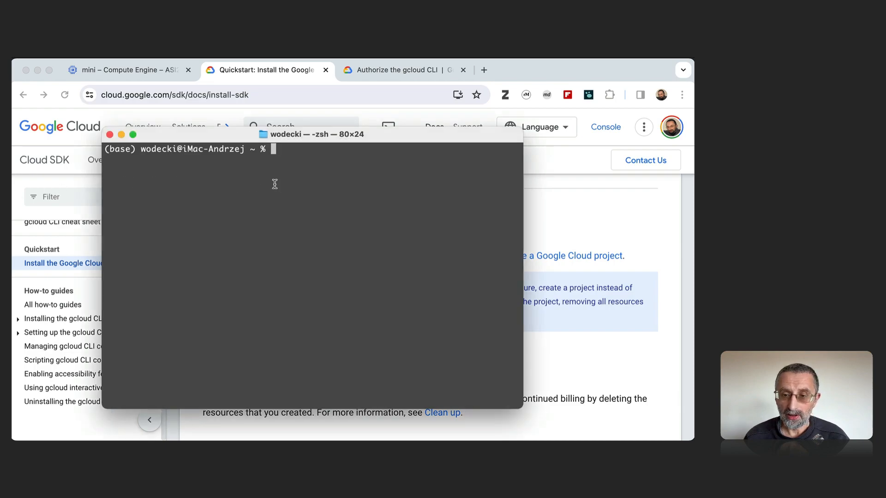
pyautogui.press('super+v')
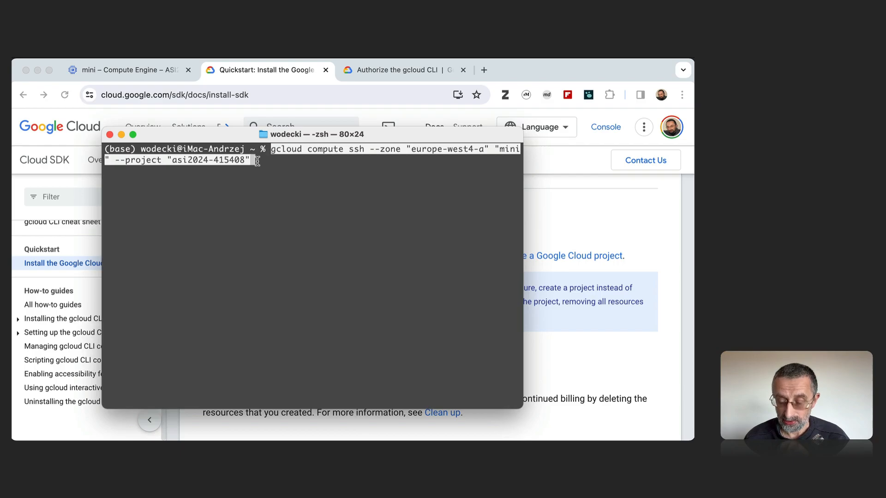
pyautogui.press('Return')
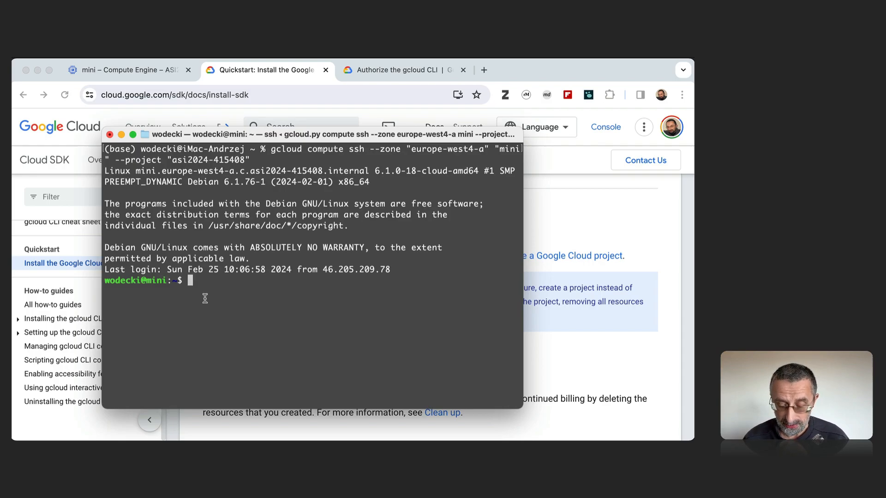
# - List the contents of the home folder and the .ssh folder on the mini instance, and exit the SSH session
pyautogui.write('ls')
pyautogui.press('Return')
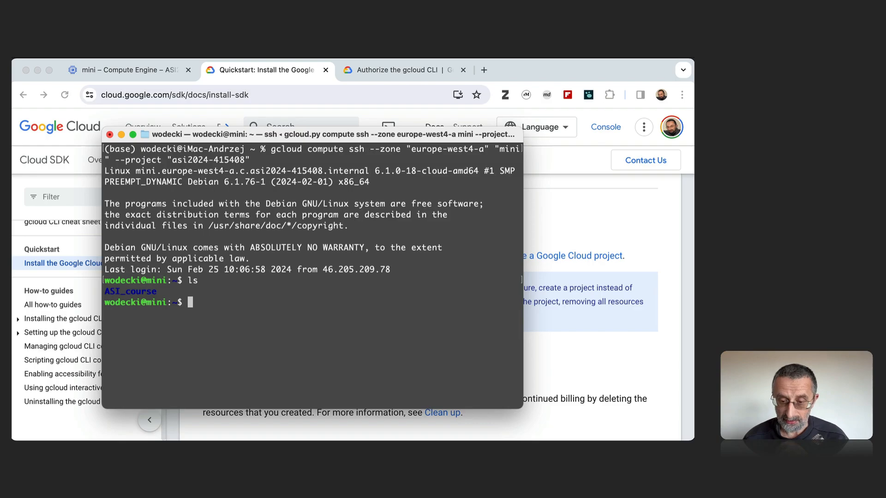
pyautogui.write('cd .s')
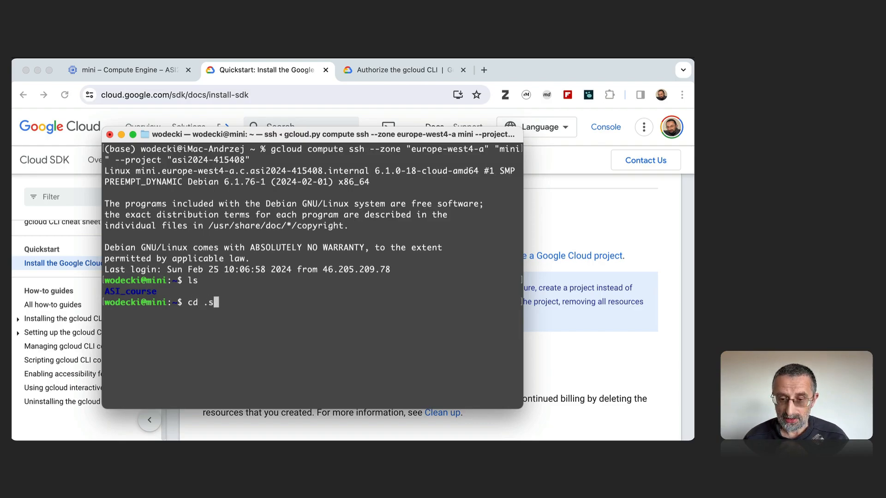
pyautogui.press('Tab')
pyautogui.press('Return')
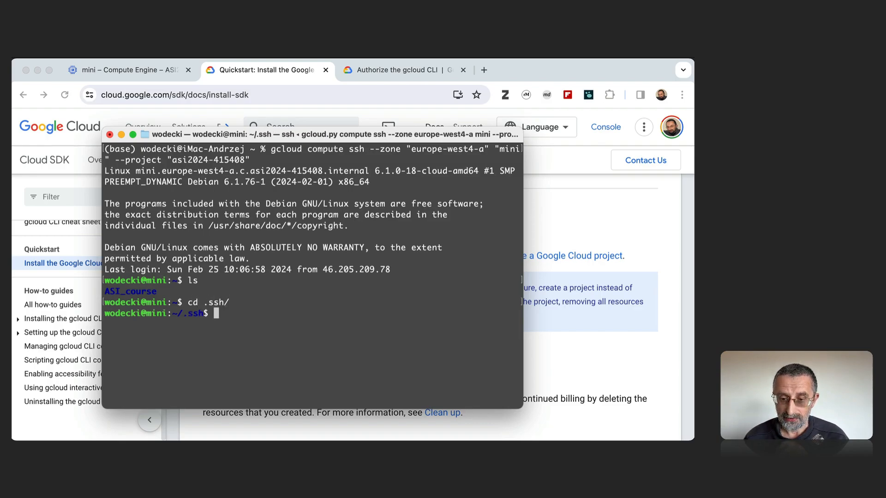
pyautogui.write('ls')
pyautogui.press('Return')
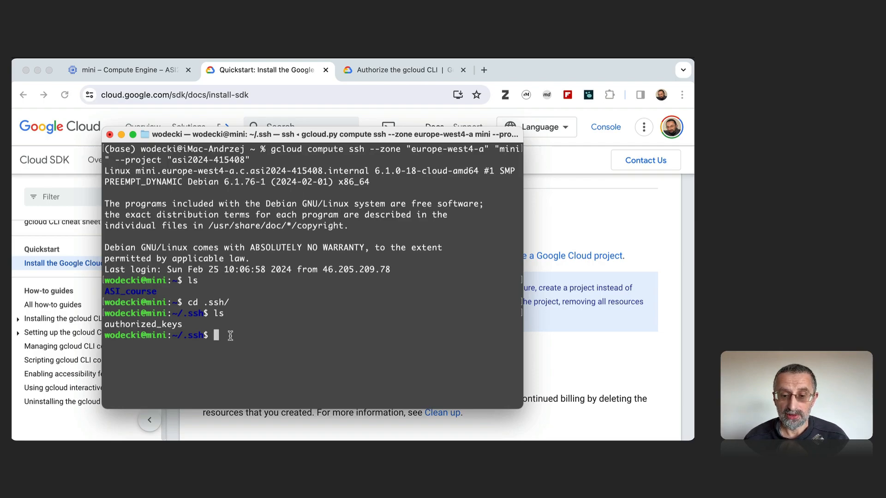
pyautogui.write('exit')
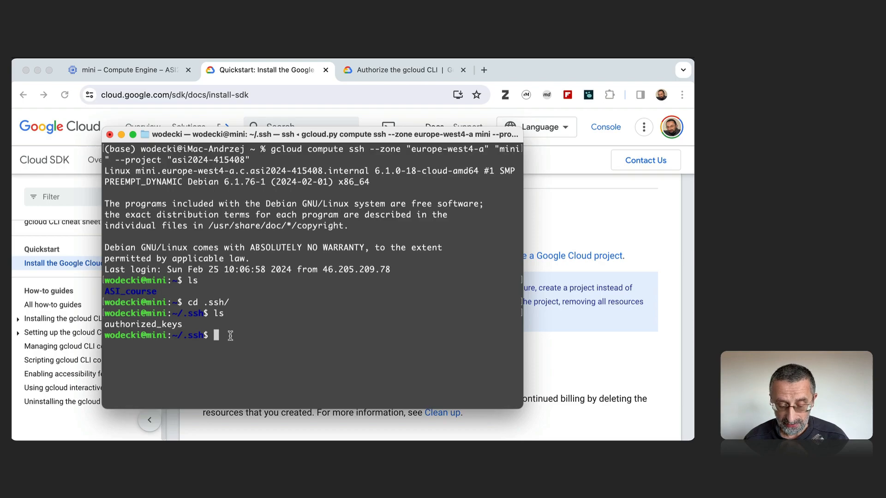
pyautogui.press('Return')
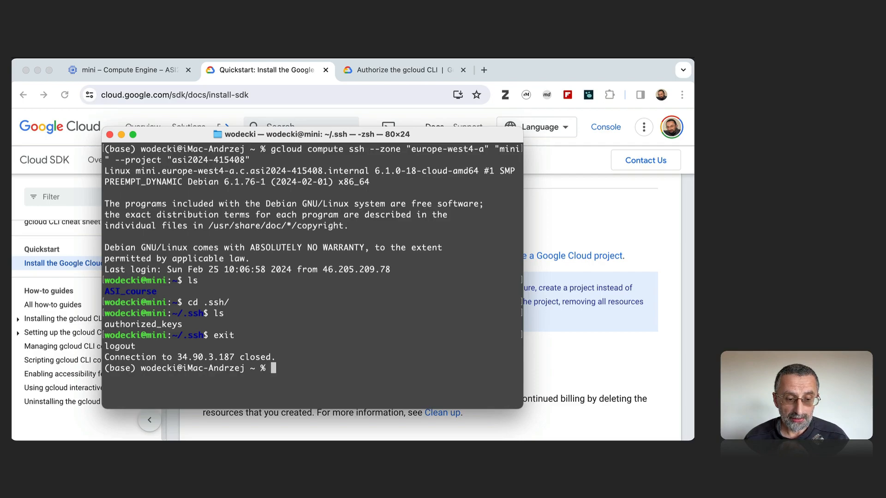
# - Paste an ssh command with the ~/.ssh/id_rsa key, the login username and address 34.141.177.26 at the local prompt without running it
pyautogui.press('super+Tab')
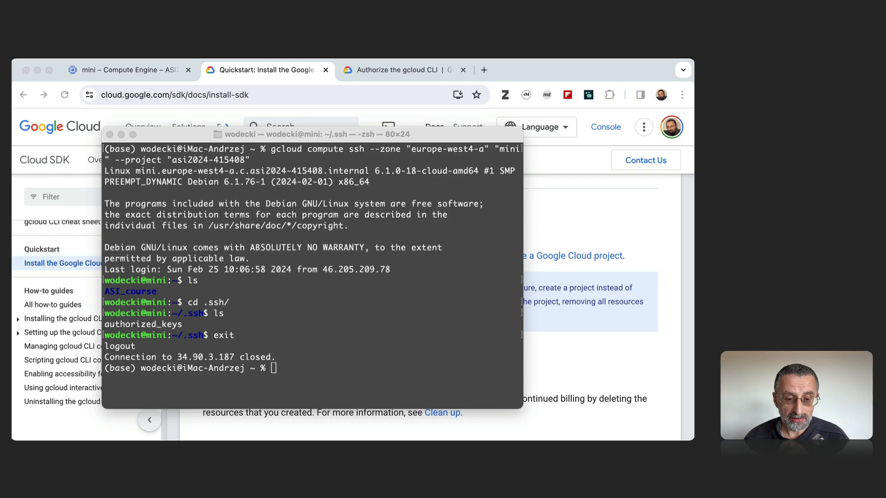
pyautogui.click(289, 367)
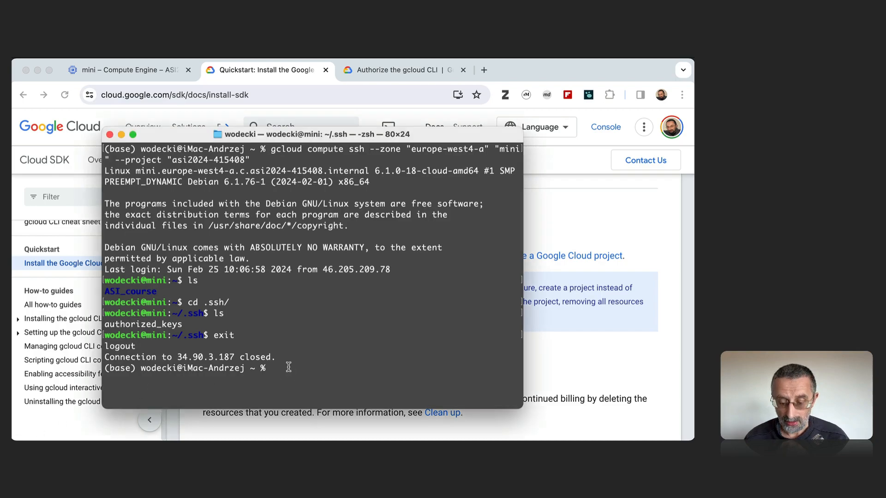
pyautogui.press('super+v')
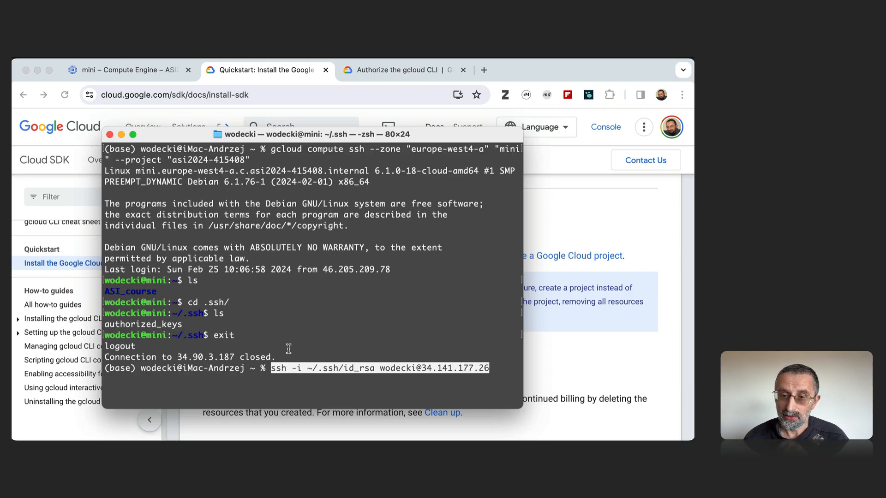
# - Switch to the browser, return to the VM instances list, and copy the external IP of the mini instance
pyautogui.click(161, 71)
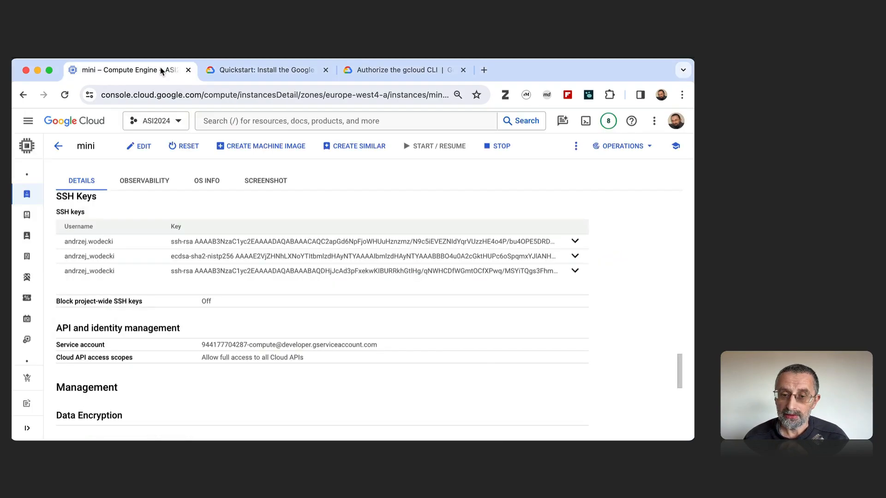
pyautogui.click(58, 148)
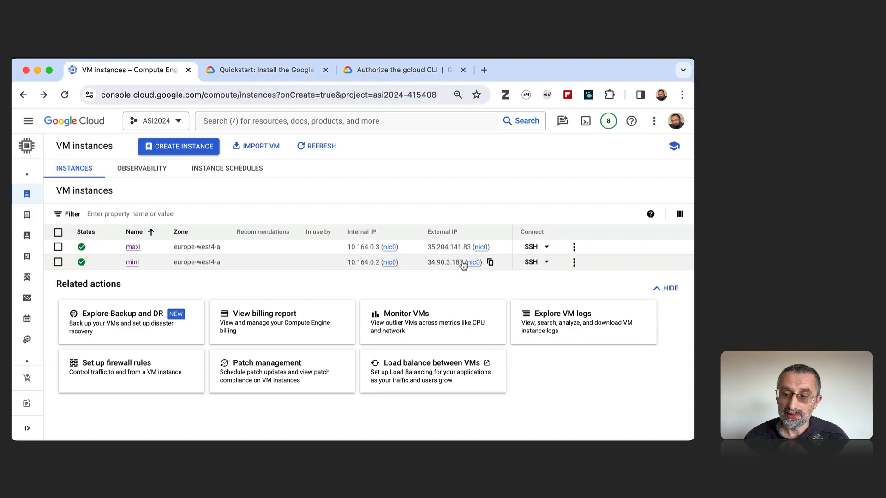
pyautogui.click(490, 262)
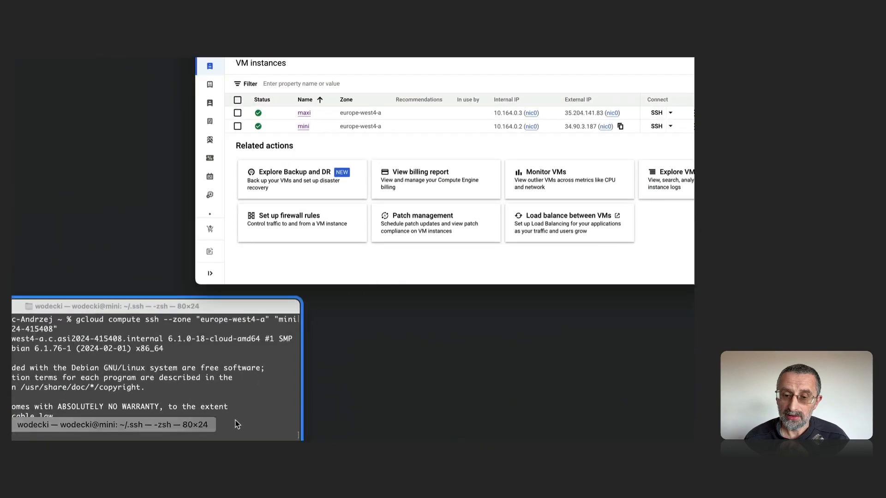
# - Switch to the terminal and replace the IP address in the pending ssh command with 34.90.3.187
pyautogui.click(236, 420)
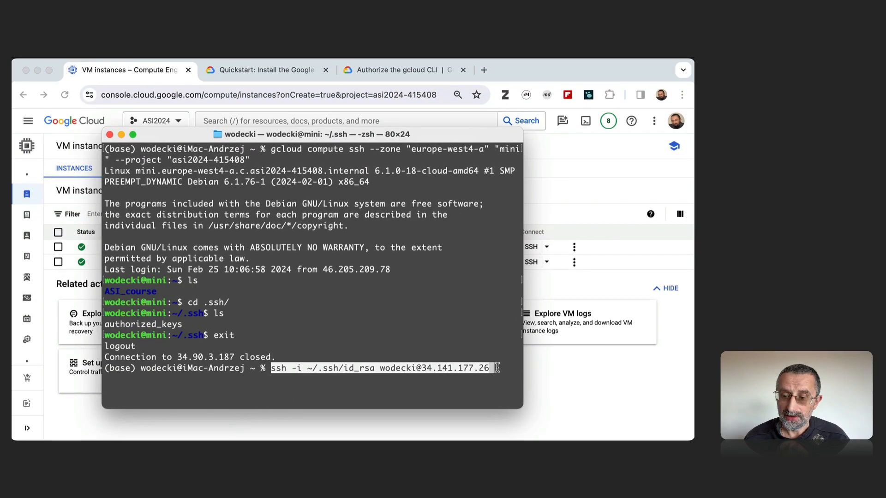
pyautogui.press('BackSpace')
pyautogui.press('BackSpace')
pyautogui.press('BackSpace')
pyautogui.press('BackSpace')
pyautogui.press('BackSpace')
pyautogui.press('BackSpace')
pyautogui.press('BackSpace')
pyautogui.press('BackSpace')
pyautogui.press('BackSpace')
pyautogui.press('BackSpace')
pyautogui.press('BackSpace')
pyautogui.press('BackSpace')
pyautogui.press('BackSpace')
pyautogui.press('super+v')
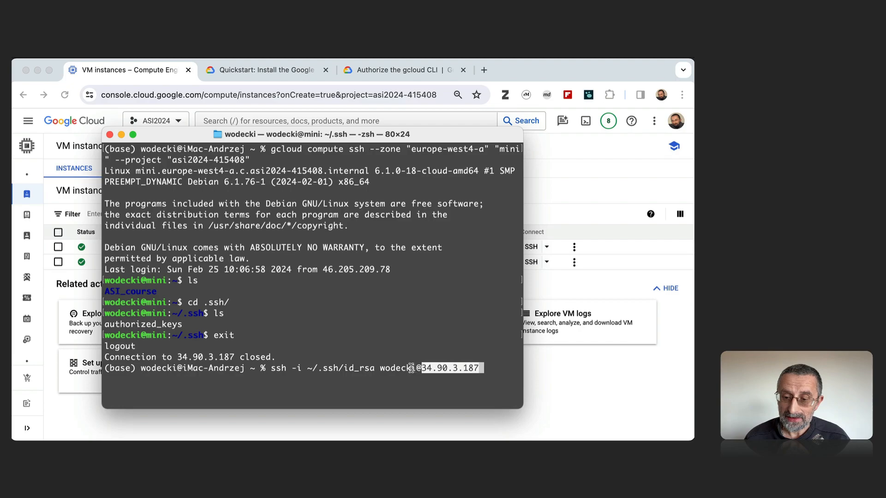
# - Run the ssh command to connect to the mini instance with the id_rsa key, and list the home folder
pyautogui.moveTo(414, 367); pyautogui.dragTo(378, 367)
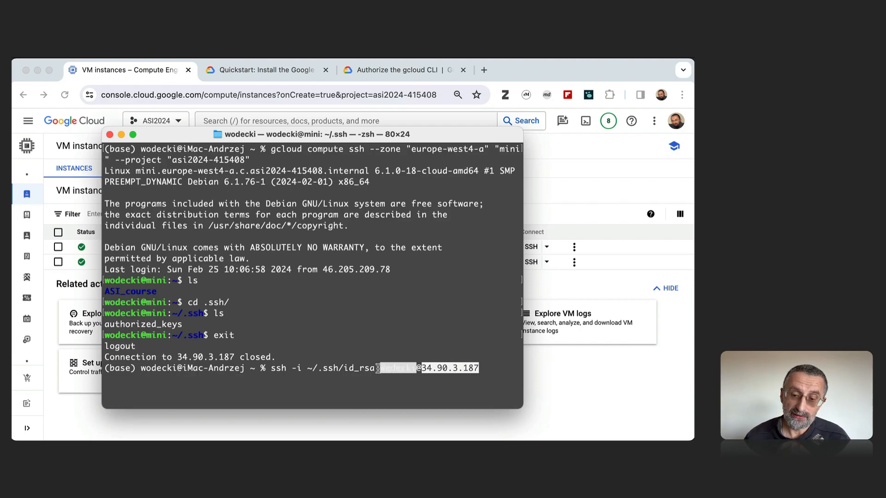
pyautogui.click(491, 368)
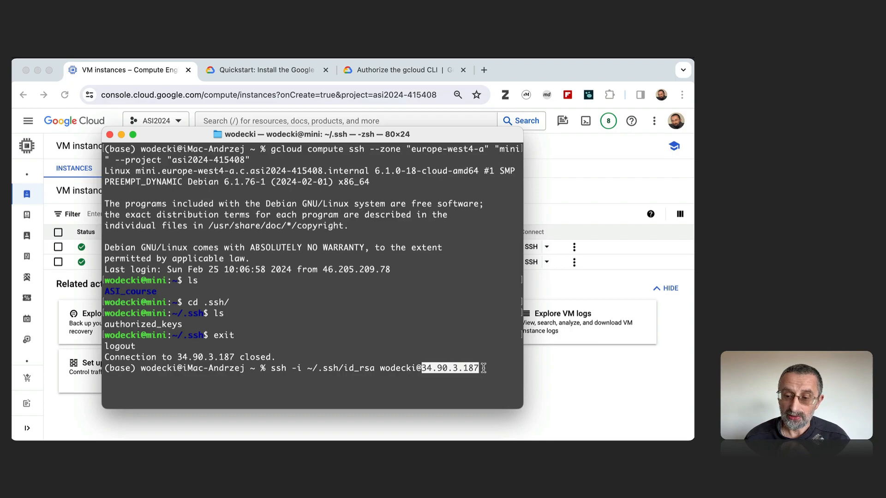
pyautogui.press('Return')
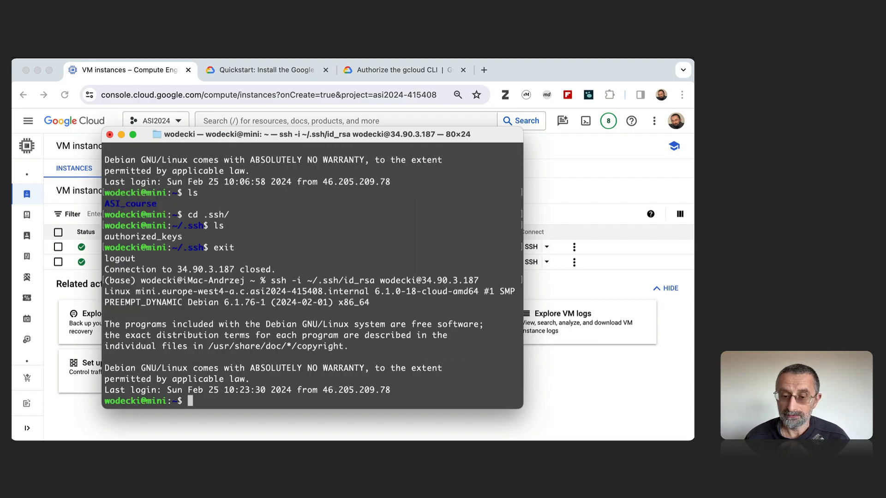
pyautogui.write('ls')
pyautogui.press('Return')
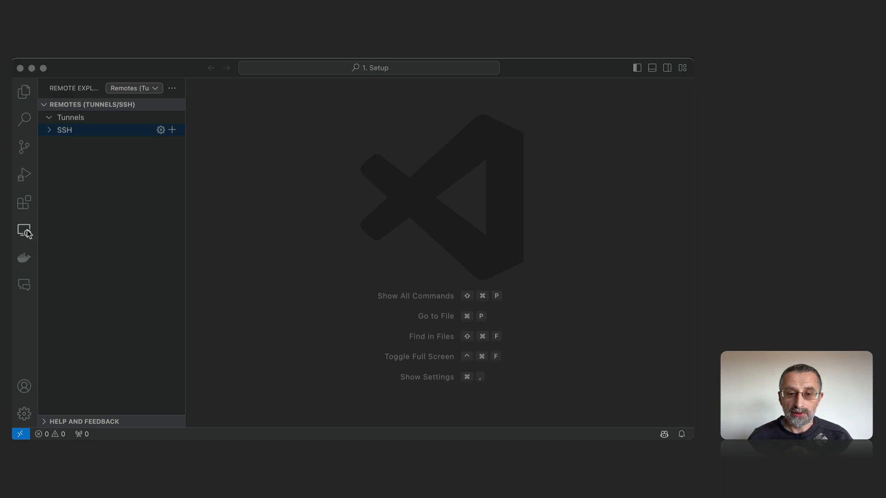
# - Look over the installed VS Code extensions, return to the Remote Explorer, and collapse the Tunnels group
pyautogui.click(24, 205)
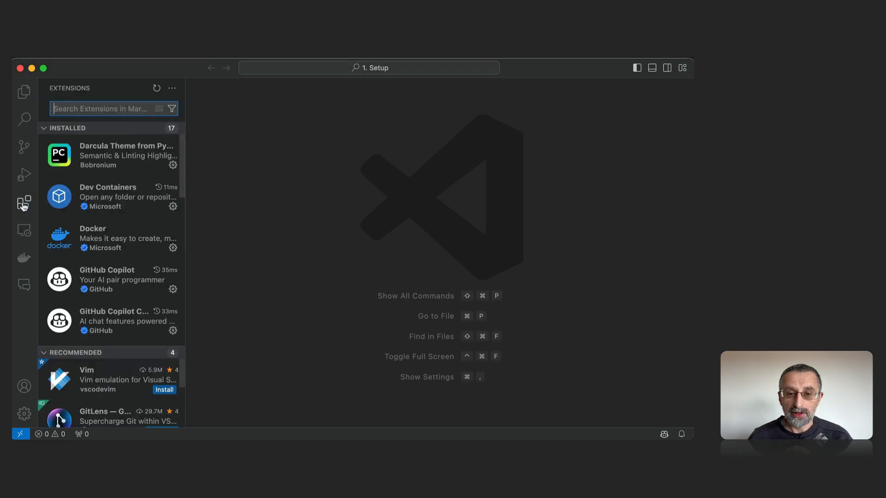
pyautogui.click(25, 233)
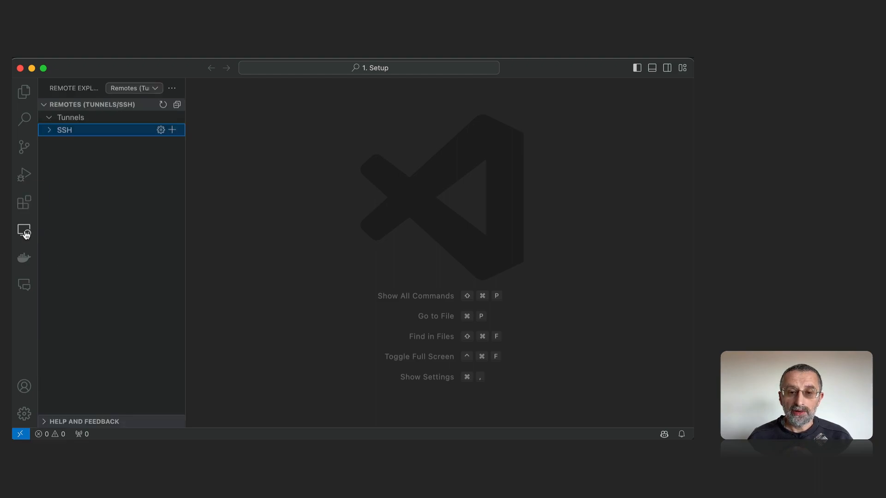
pyautogui.click(50, 119)
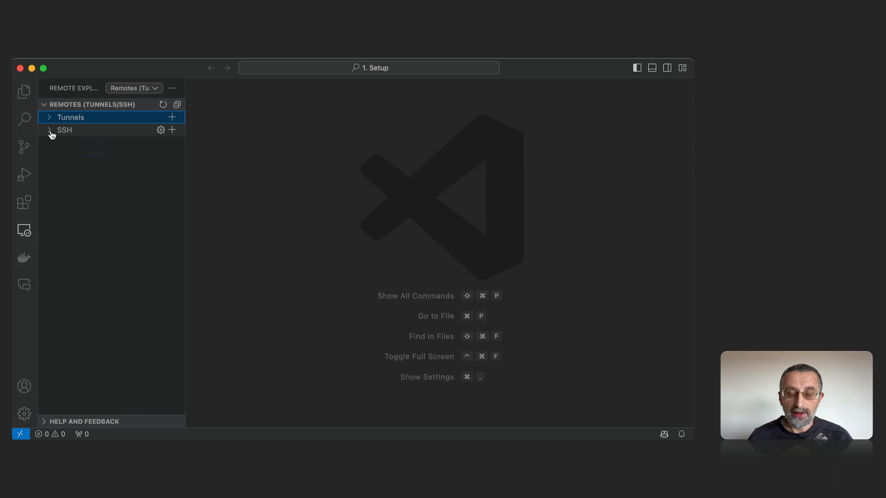
# - Add an SSH remote using ssh -i ~/.ssh/id_rsa with the login username at 34.90.3.187, saved in the user's .ssh/config file
pyautogui.click(172, 131)
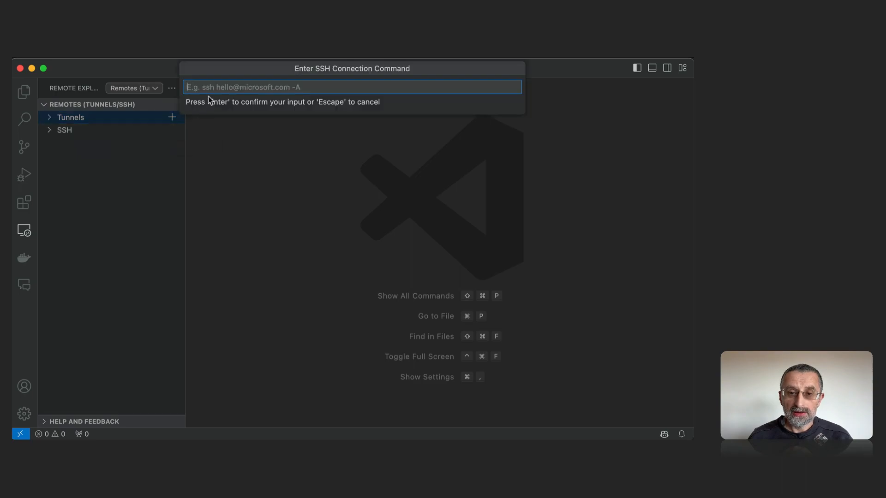
pyautogui.press('super+Tab')
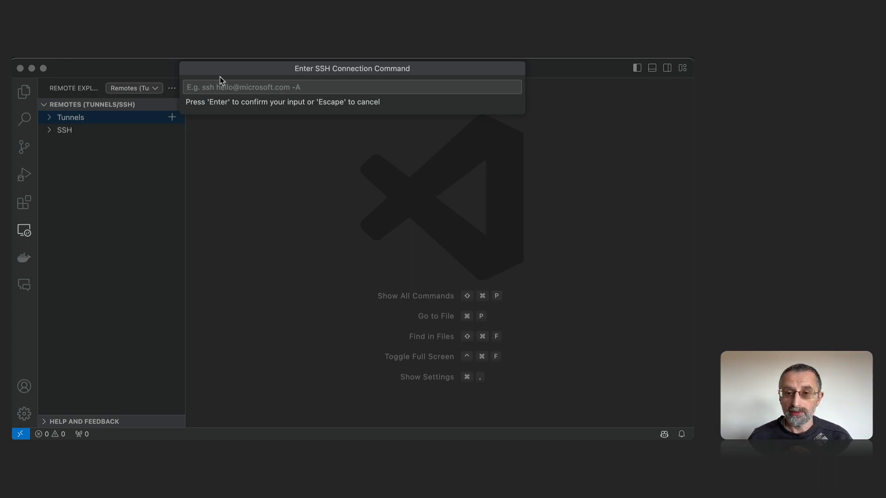
pyautogui.click(203, 90)
pyautogui.press('super+v')
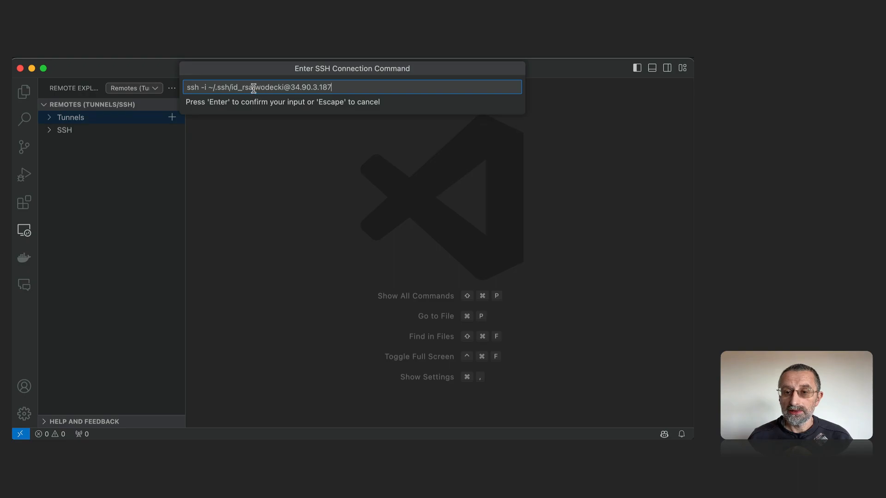
pyautogui.moveTo(255, 87); pyautogui.dragTo(206, 89)
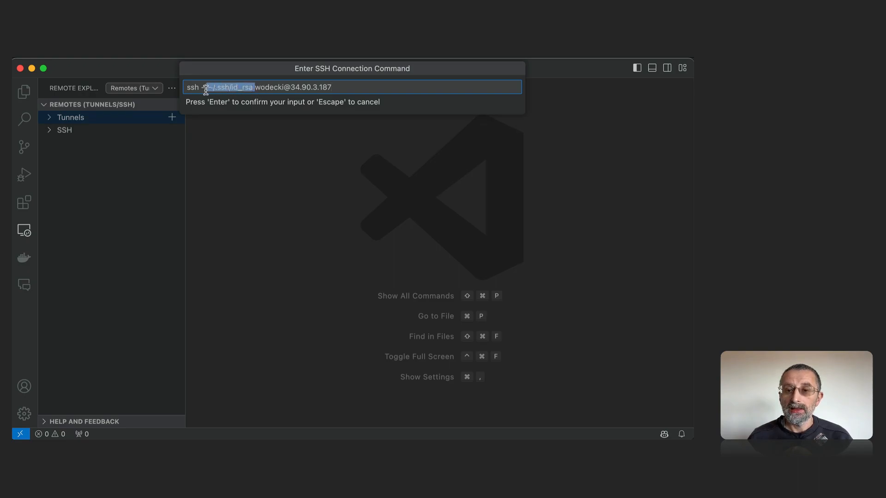
pyautogui.click(257, 88)
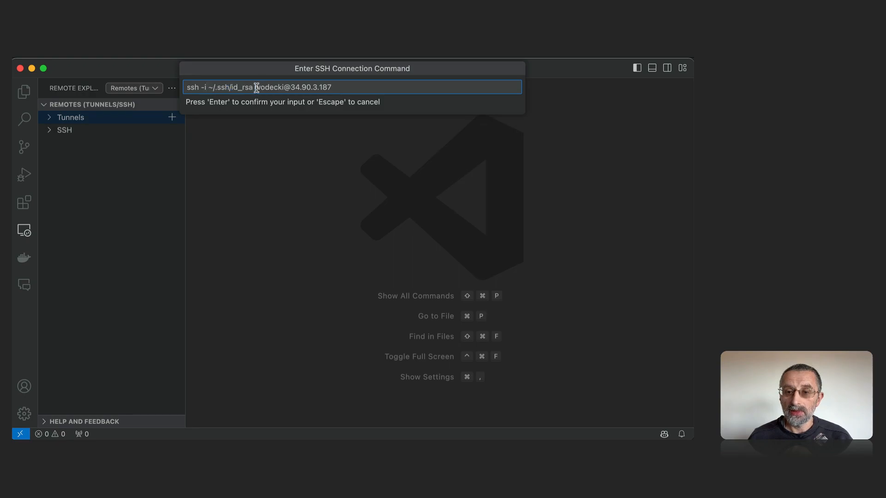
pyautogui.doubleClick(256, 88)
pyautogui.click(291, 87)
pyautogui.moveTo(291, 87); pyautogui.dragTo(340, 85)
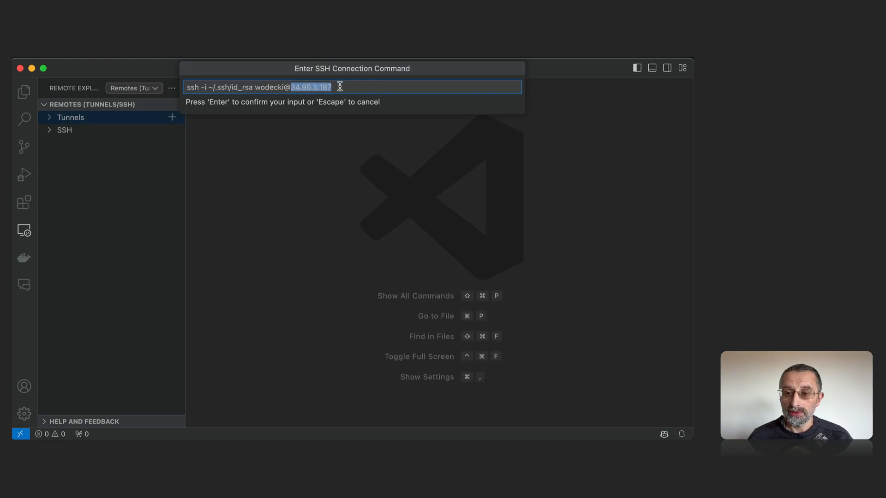
pyautogui.press('Return')
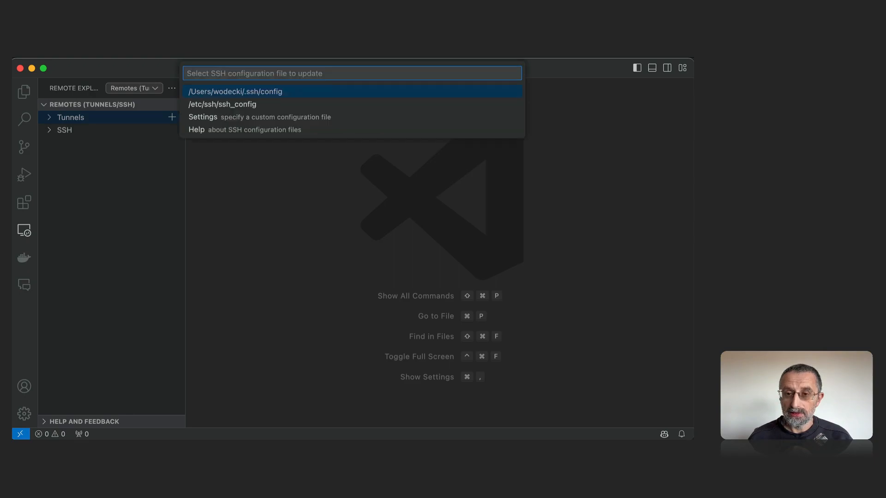
pyautogui.click(225, 92)
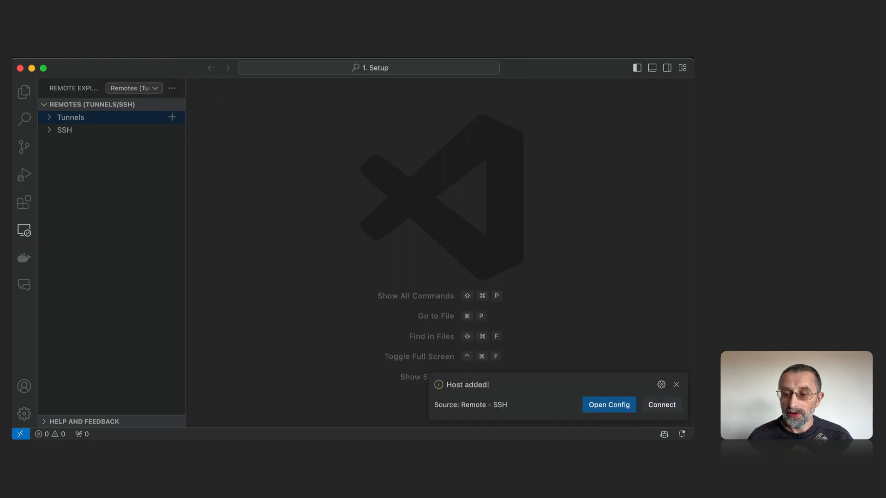
# - Connect to the newly added SSH host, enlarge the remote window, and list the home folder with ls in its terminal
pyautogui.click(660, 406)
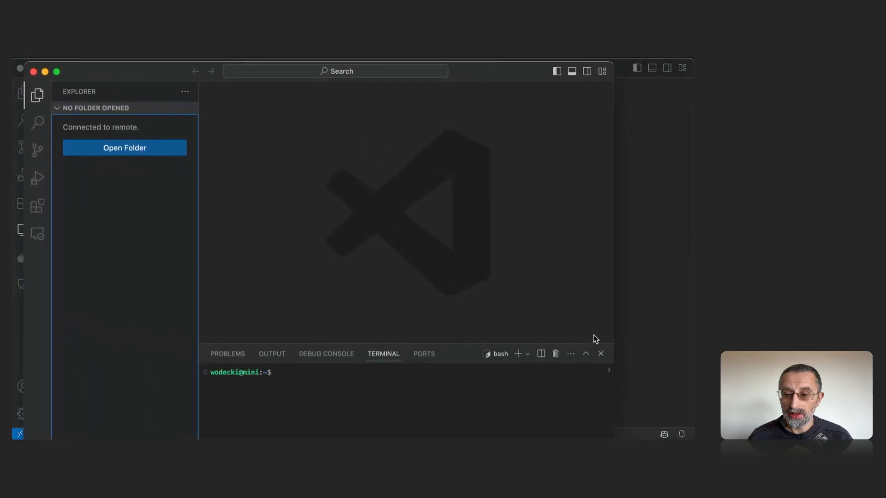
pyautogui.moveTo(614, 439); pyautogui.dragTo(655, 430)
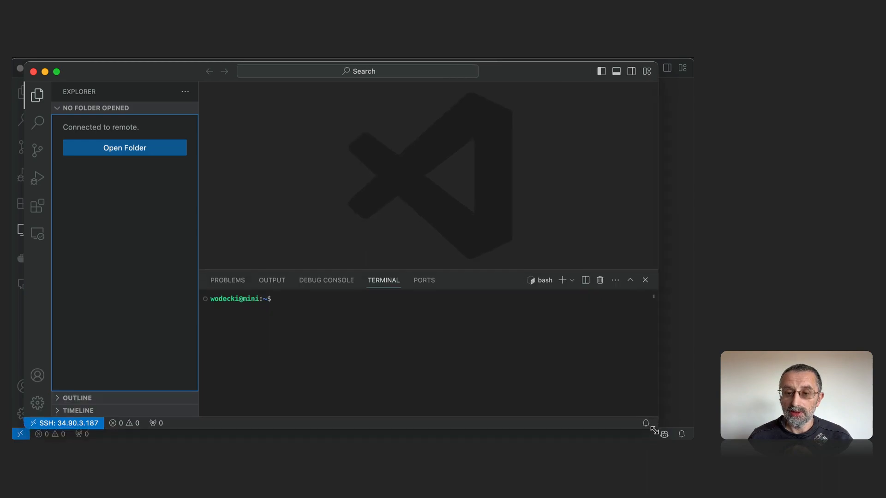
pyautogui.click(359, 314)
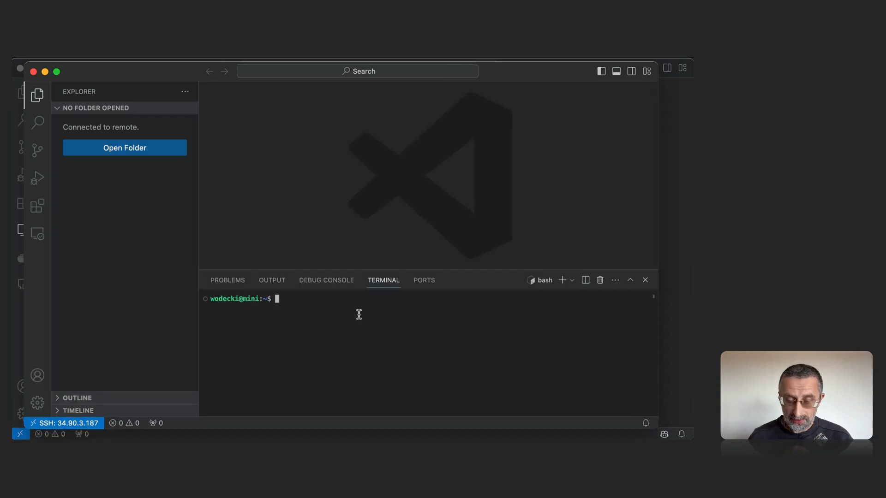
pyautogui.write('ls')
pyautogui.press('Return')
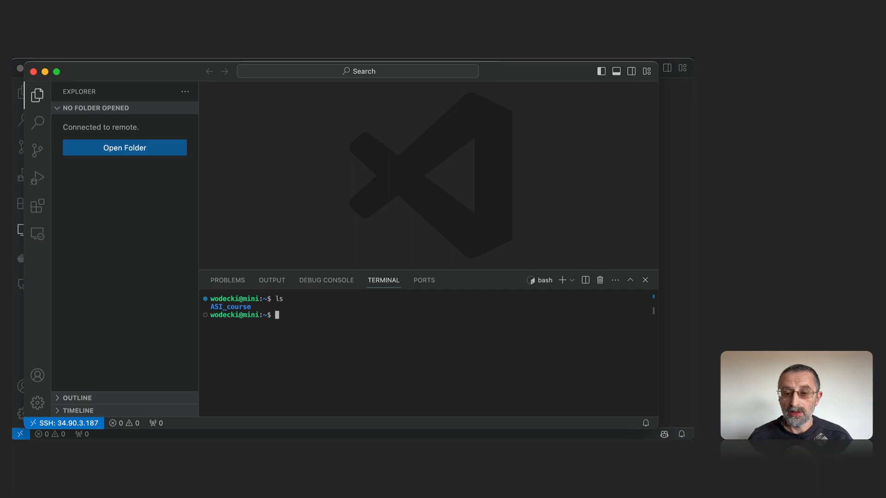
# - Open the ASI_course folder from the remote home directory and trust the authors of its files, including the parent folder
pyautogui.click(145, 152)
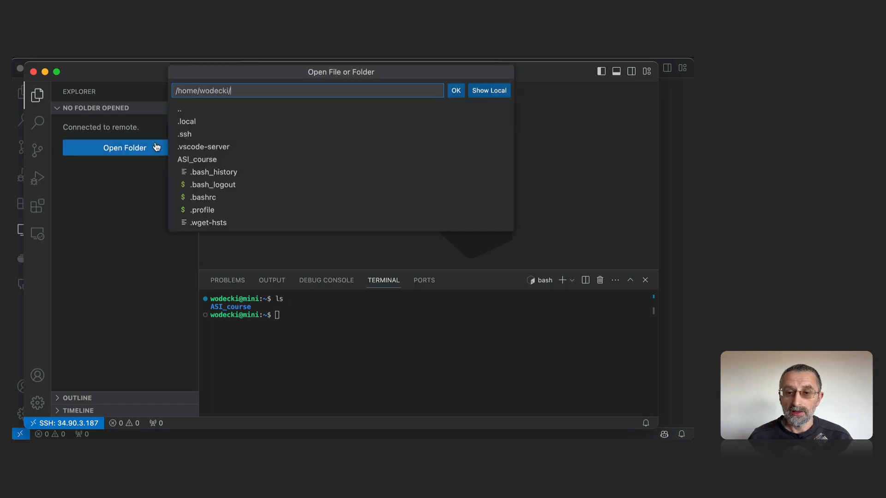
pyautogui.click(201, 162)
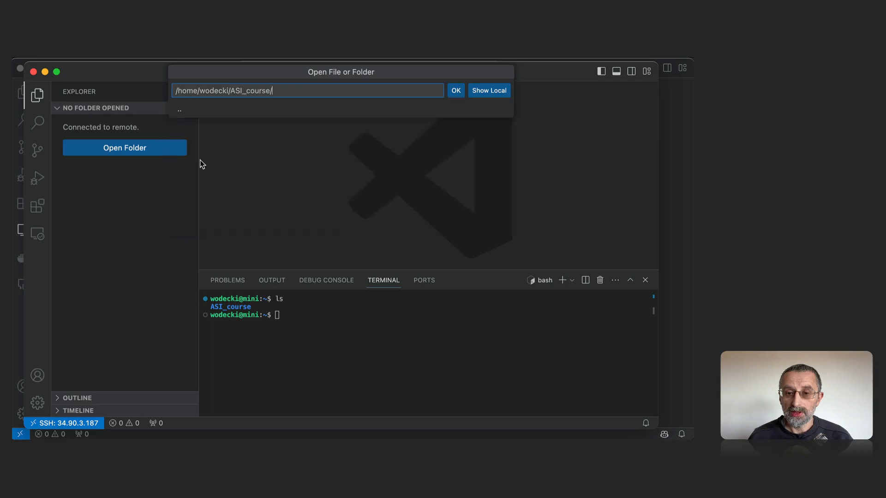
pyautogui.click(456, 90)
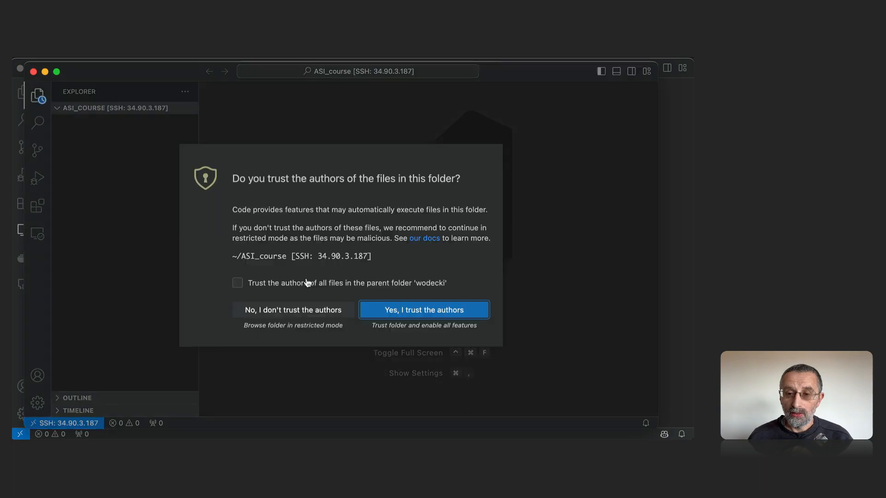
pyautogui.click(264, 284)
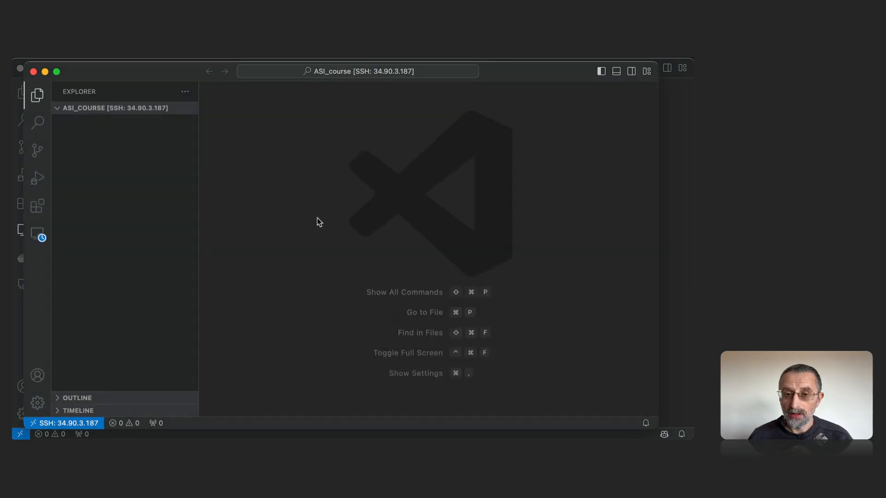
# - Create a new file saved as 1.py in the ASI_course folder and install the recommended Python extension
pyautogui.press('super+n')
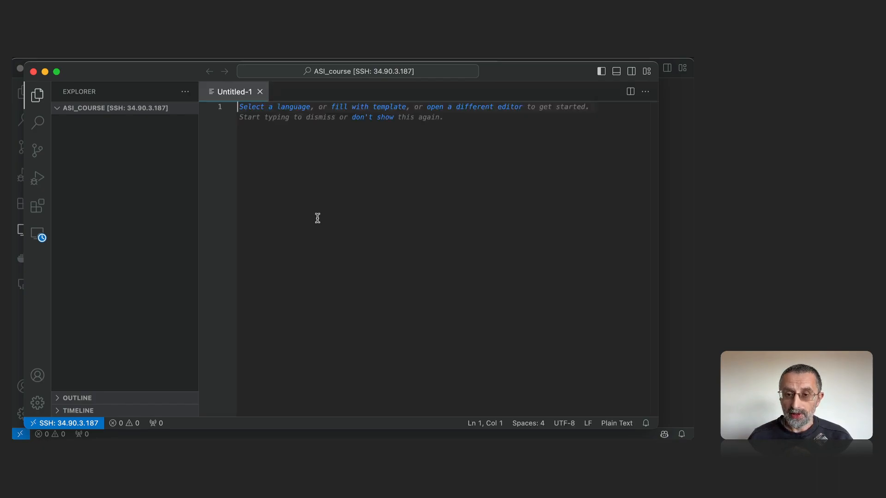
pyautogui.press('super+s')
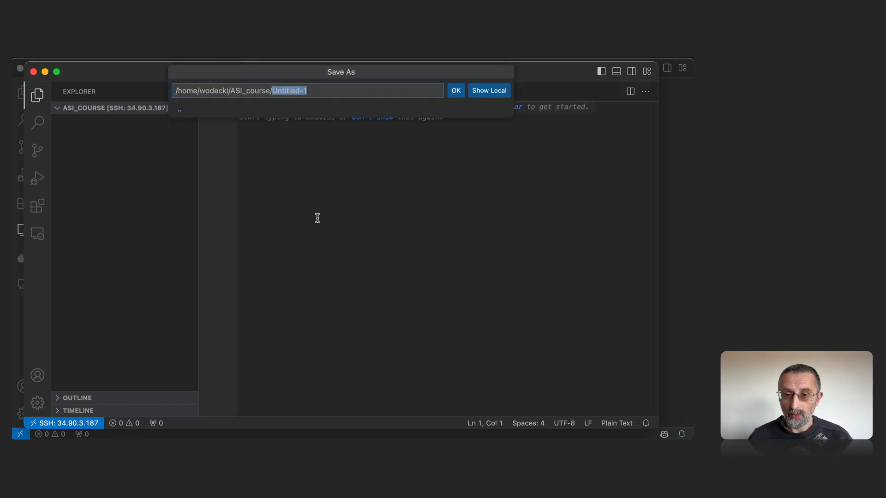
pyautogui.write('1.p')
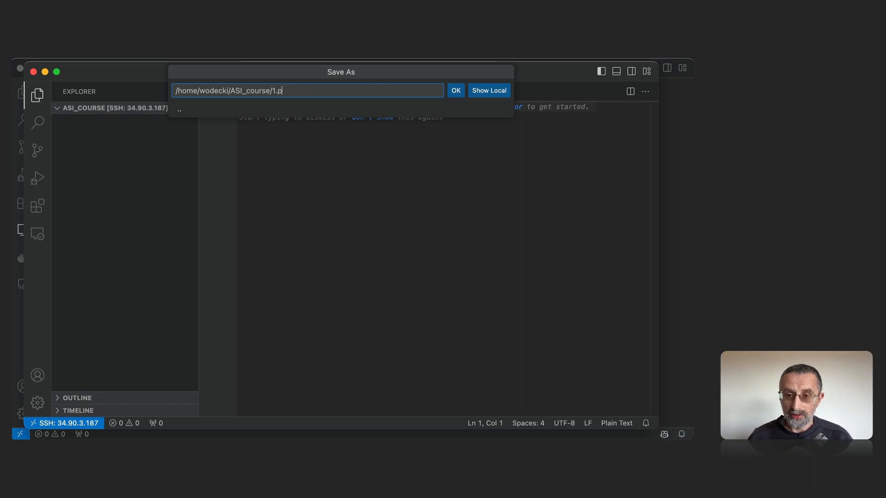
pyautogui.write('y')
pyautogui.press('Return')
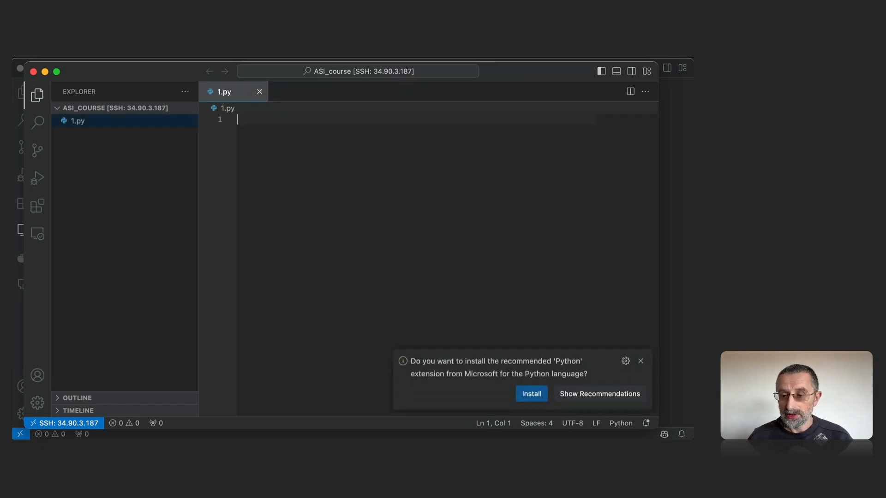
pyautogui.click(530, 396)
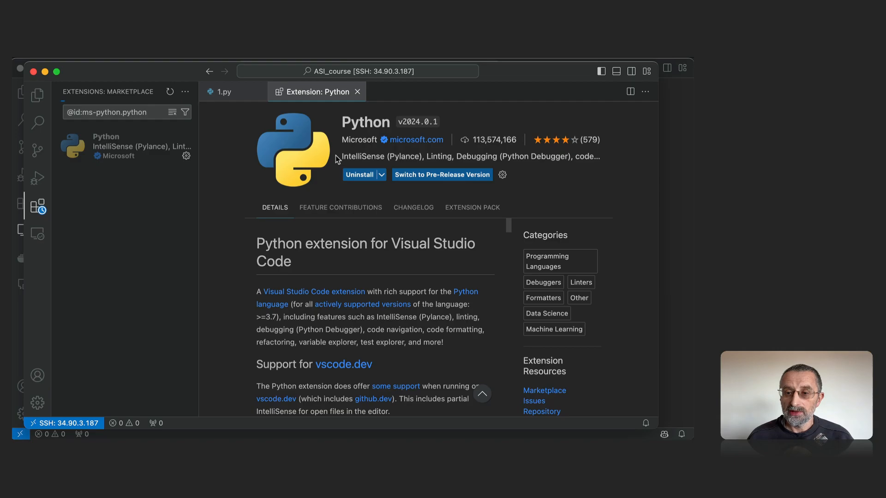
# - Write print("hello") in 1.py and save the file
pyautogui.click(223, 94)
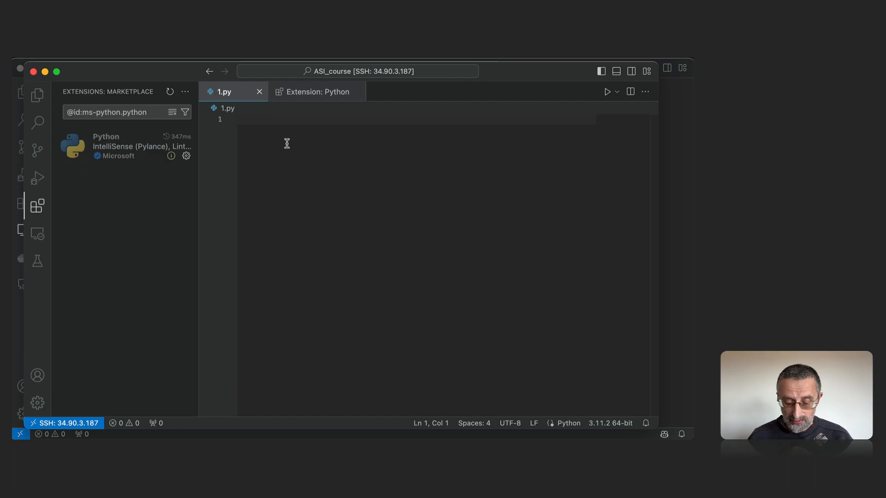
pyautogui.write('print(')
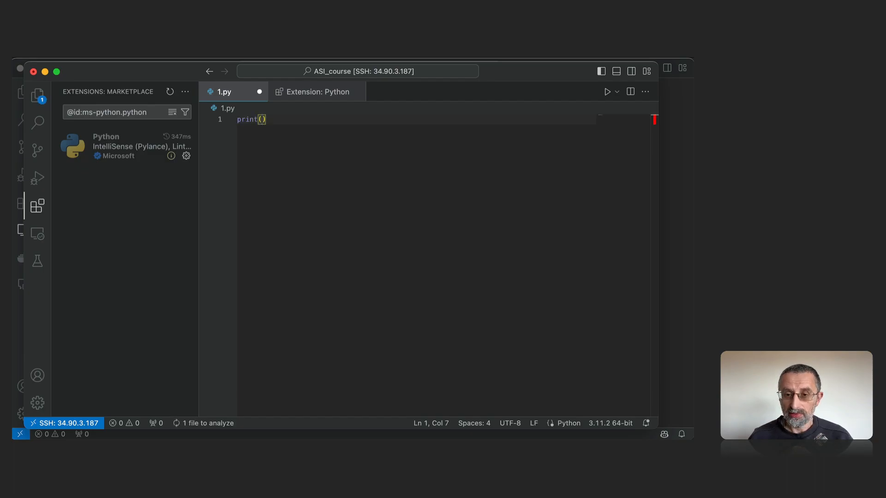
pyautogui.write('"')
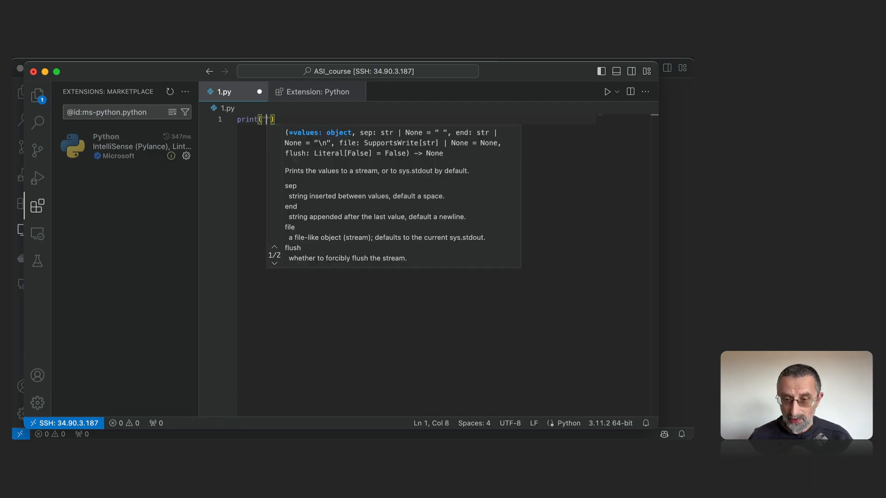
pyautogui.write('he')
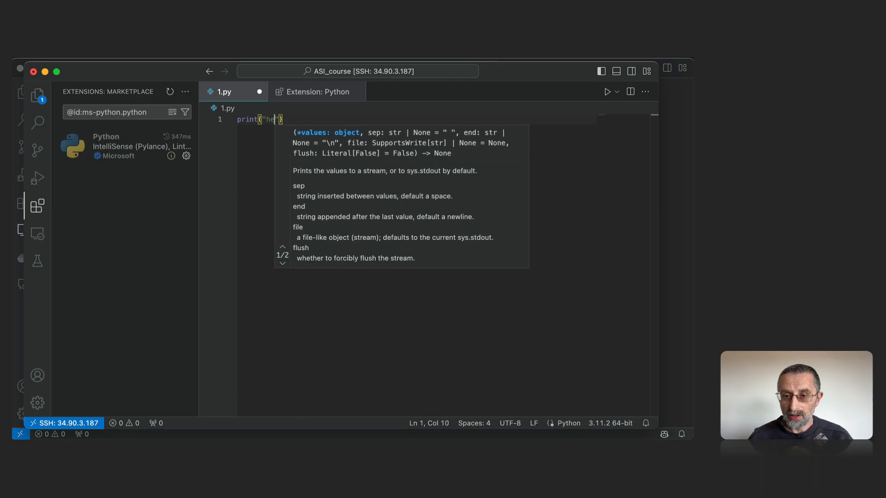
pyautogui.write('llo')
pyautogui.press('super+s')
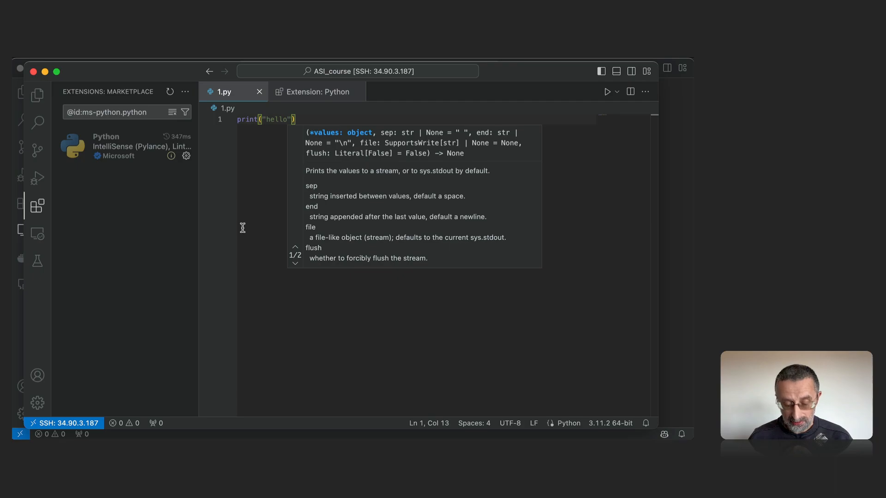
pyautogui.press('End')
# - List the ASI_course folder with ls in the integrated terminal, and close the remote window
pyautogui.hotkey('ctrl', '`')
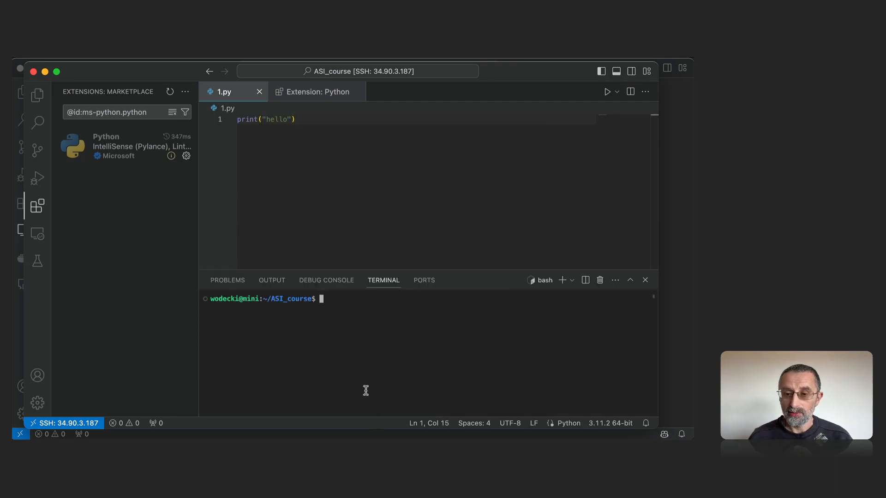
pyautogui.write('ls')
pyautogui.press('Return')
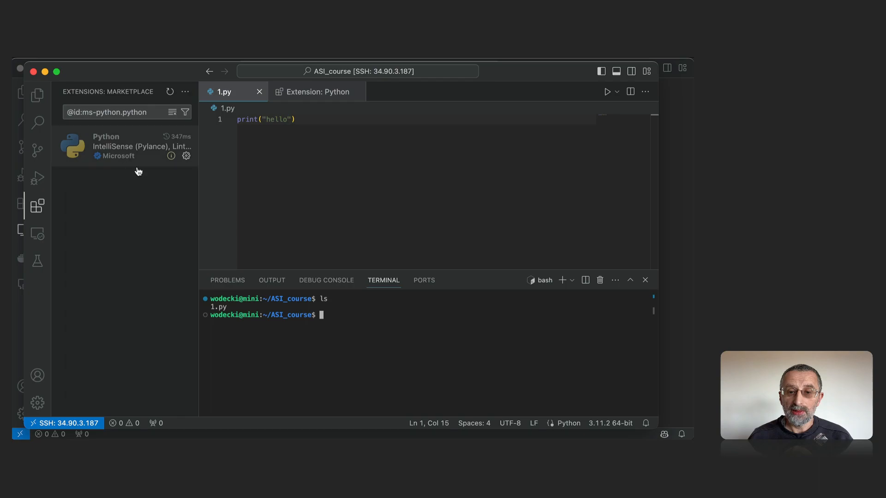
pyautogui.click(33, 72)
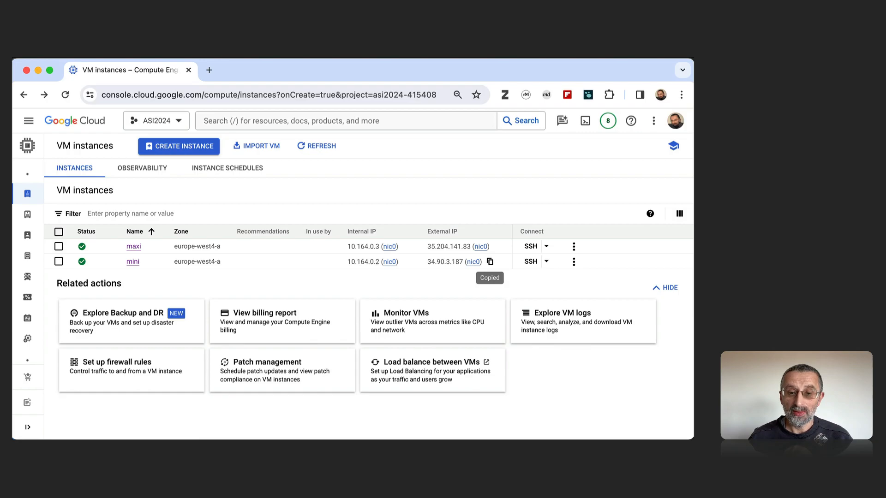
# - Stop the mini instance from the VM instances list in the Google Cloud console and confirm the stop
pyautogui.click(58, 262)
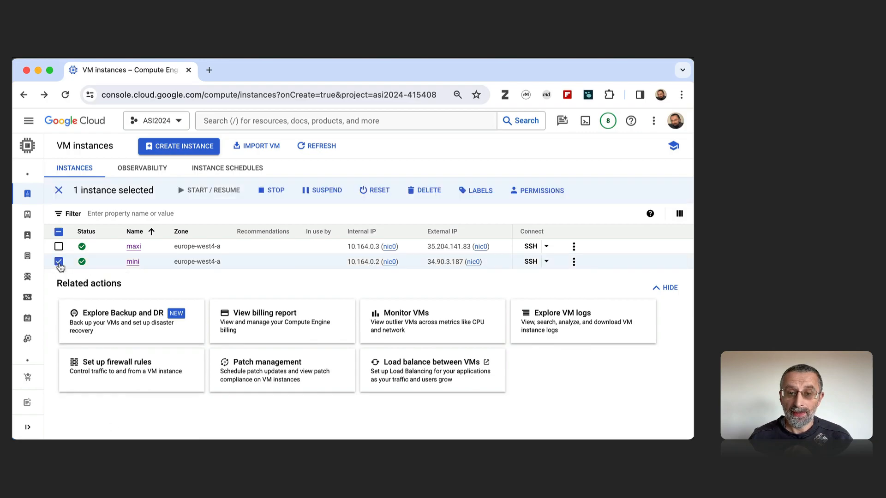
pyautogui.click(276, 191)
pyautogui.click(473, 336)
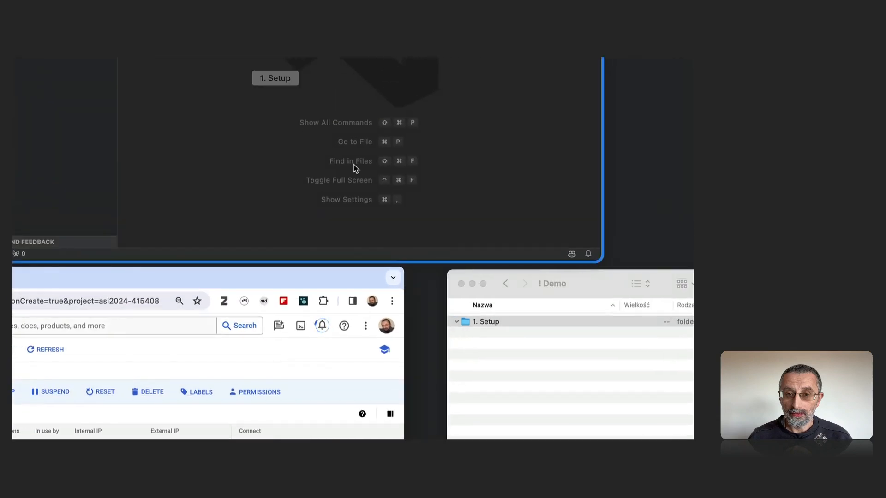
# - Switch to the local VS Code window and connect to the SSH host 34.90.3.187 in the current window
pyautogui.click(323, 109)
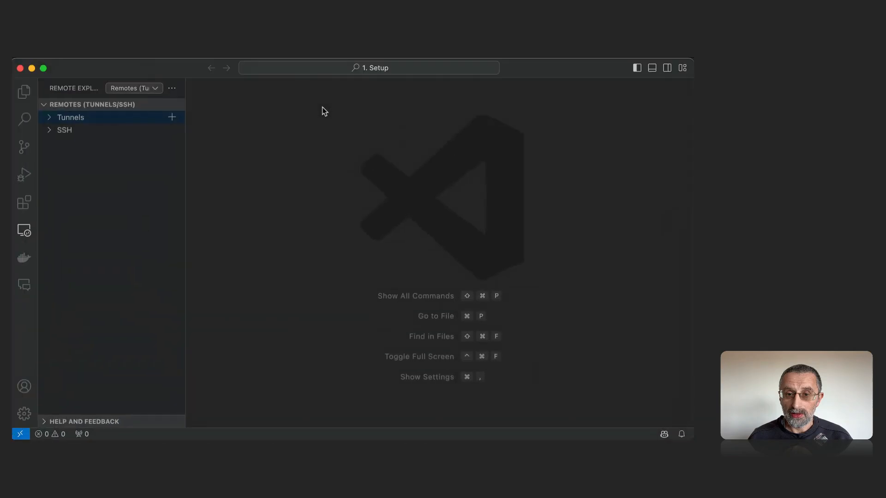
pyautogui.click(114, 134)
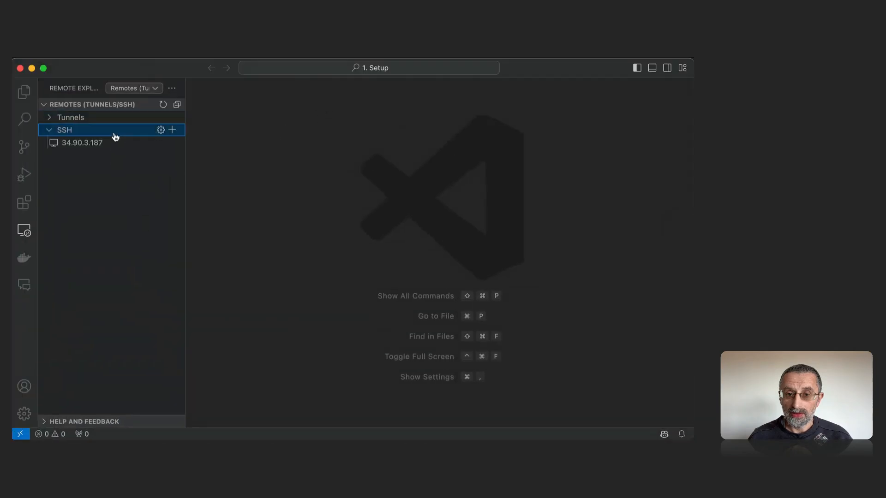
pyautogui.click(94, 145)
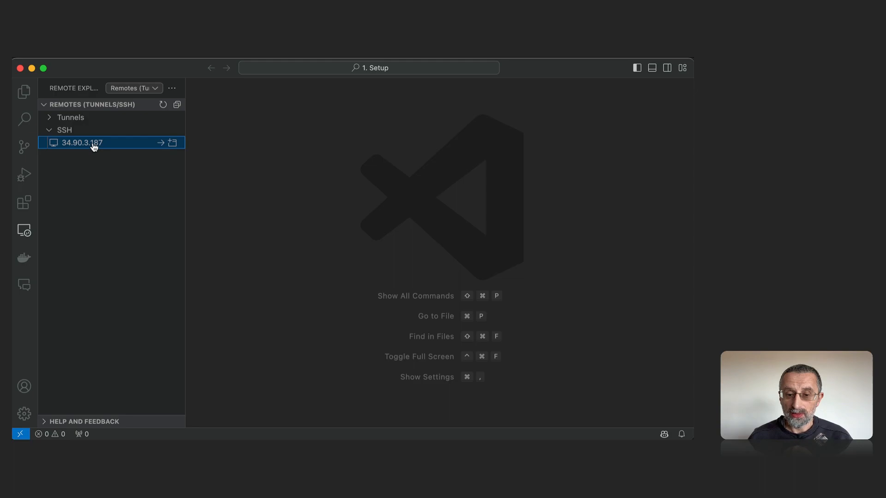
pyautogui.click(161, 144)
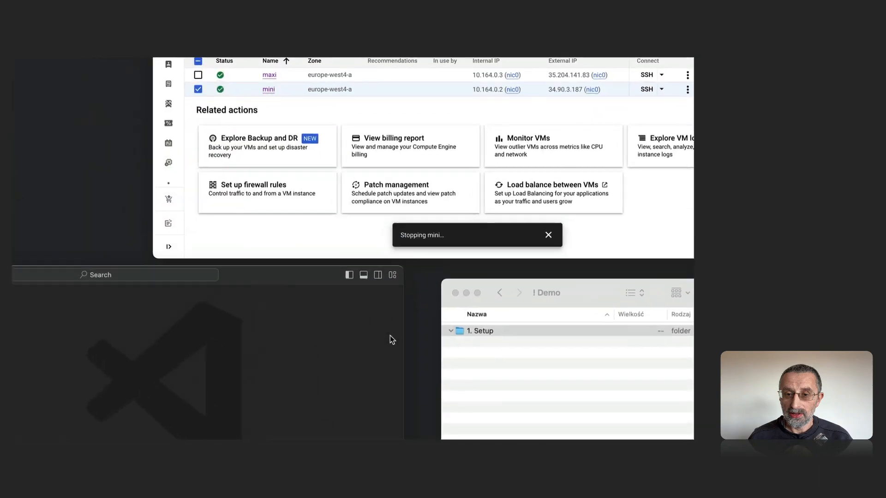
# - Check the mini instance's stopping status in the Google Cloud console, return to VS Code, and cancel reloading the disconnected window
pyautogui.click(441, 131)
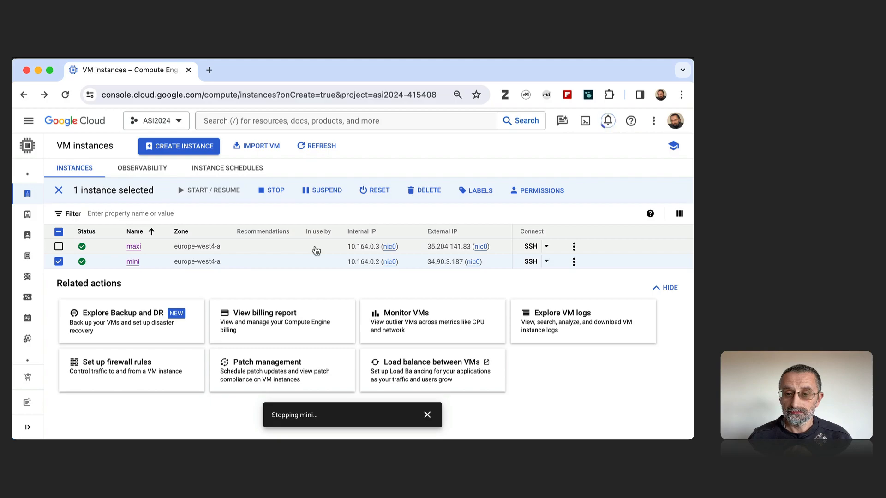
pyautogui.hotkey('ctrl', 'Up')
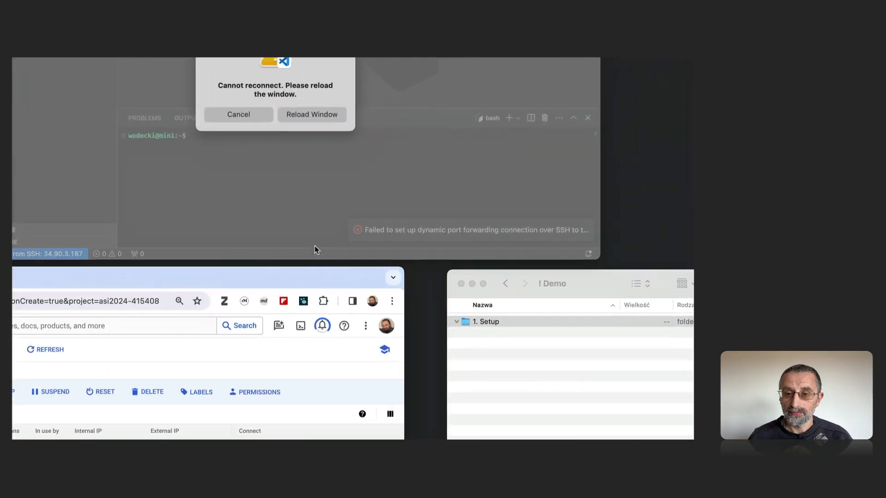
pyautogui.click(229, 63)
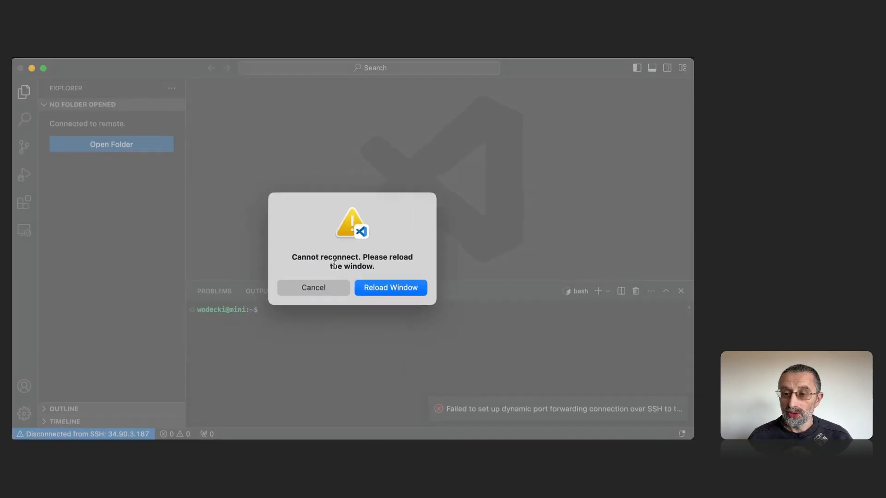
pyautogui.click(313, 288)
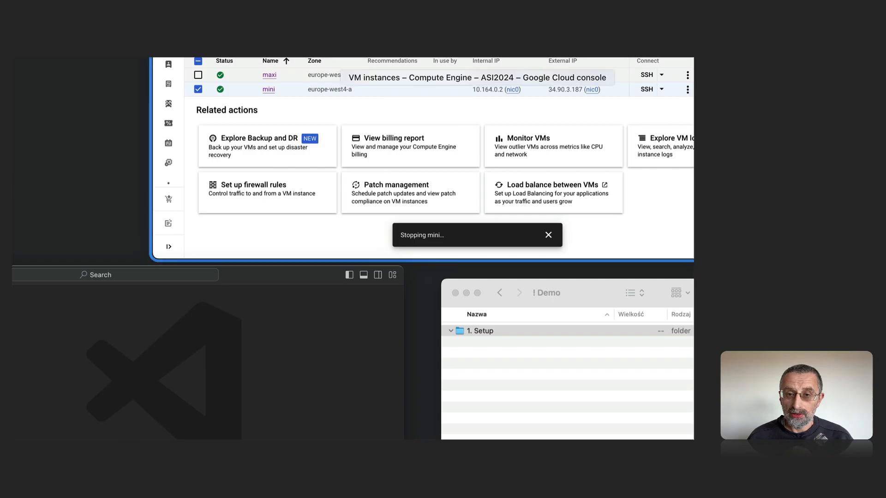
# - Return to the Google Cloud console, dismiss the stopping notification, and reload the VM instances page
pyautogui.click(295, 159)
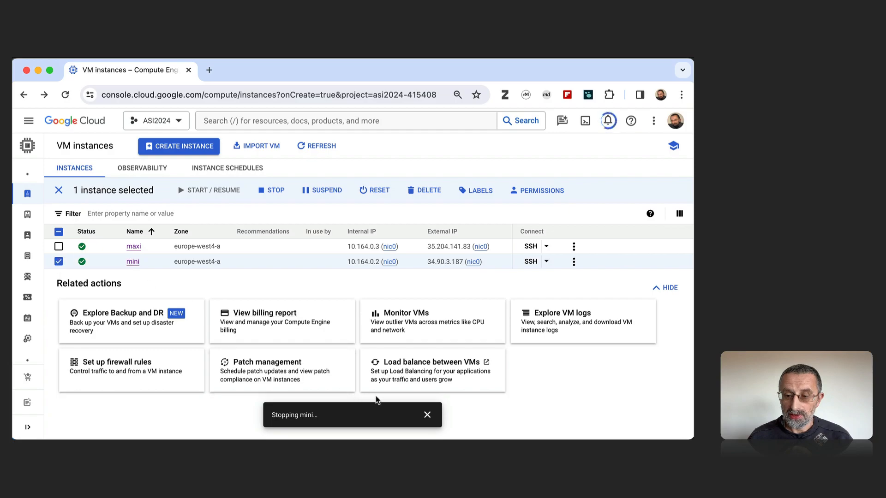
pyautogui.click(427, 415)
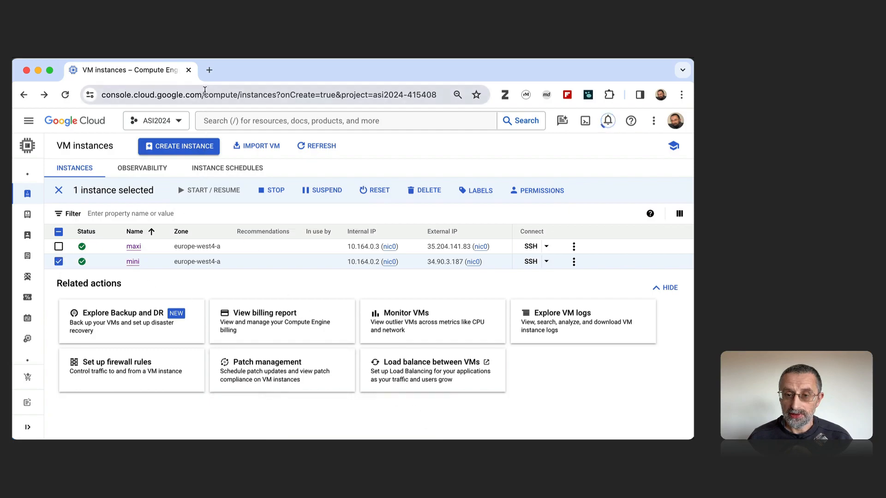
pyautogui.click(205, 94)
pyautogui.press('Return')
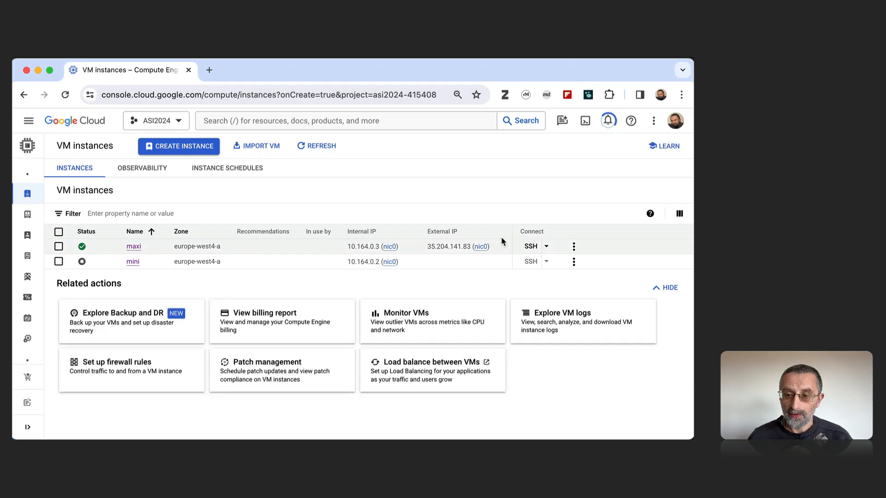
# - Start the stopped mini instance from the VM instances list and confirm the start
pyautogui.click(59, 262)
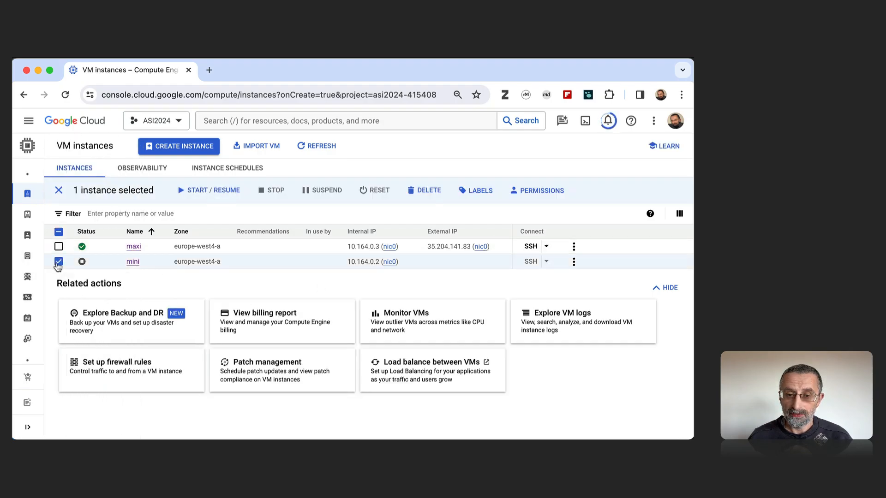
pyautogui.click(207, 191)
pyautogui.click(436, 307)
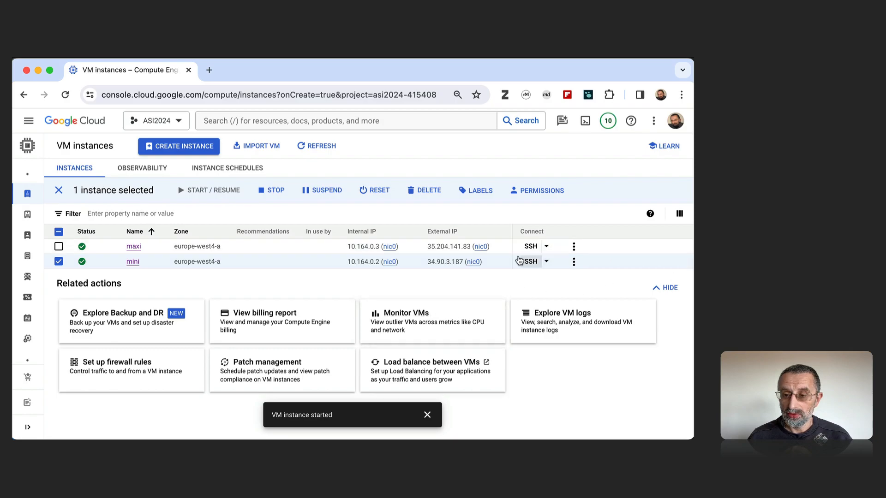
# - Copy the mini instance's external IP address from the VM instances list
pyautogui.click(473, 265)
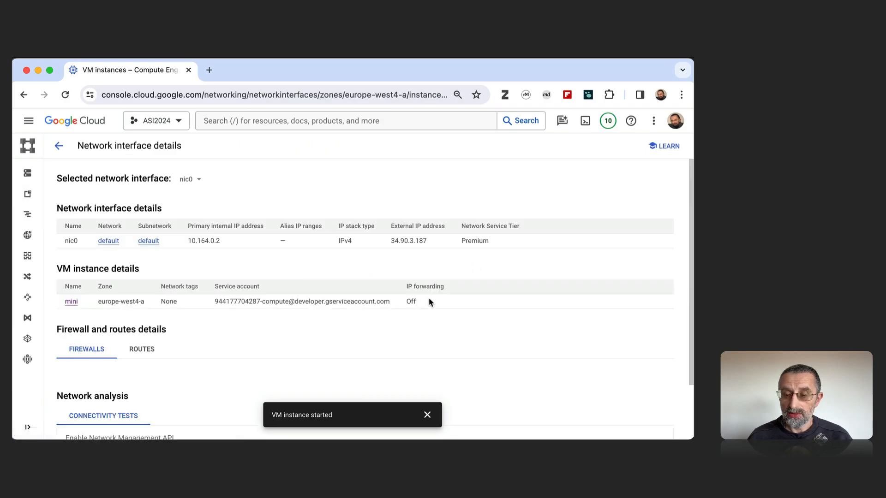
pyautogui.hscroll(-5, 348, 292)
pyautogui.moveTo(444, 280)
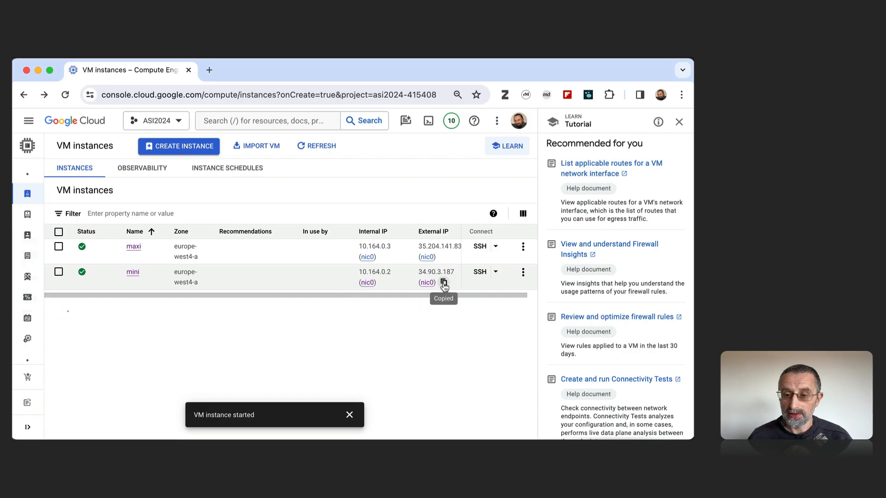
pyautogui.click(444, 284)
# - Switch to the disconnected VS Code window and open the user's .ssh/config file through the Remote-SSH host configuration
pyautogui.hotkey('ctrl', 'Up')
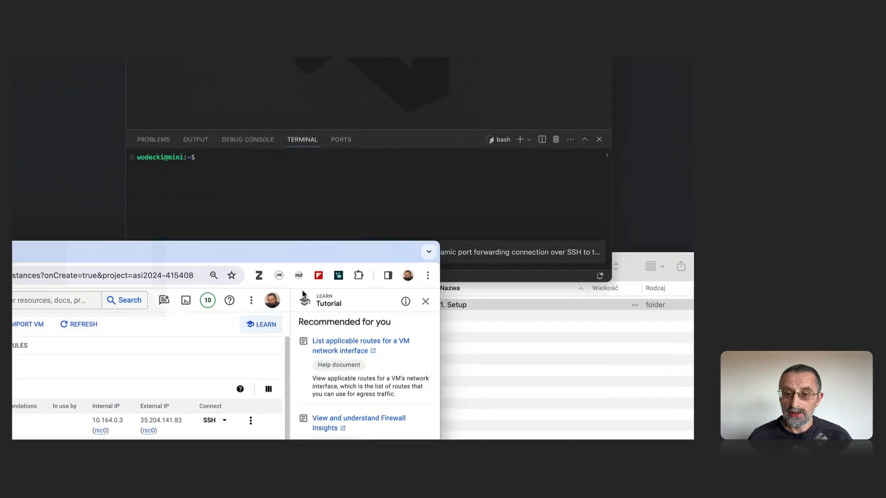
pyautogui.click(220, 74)
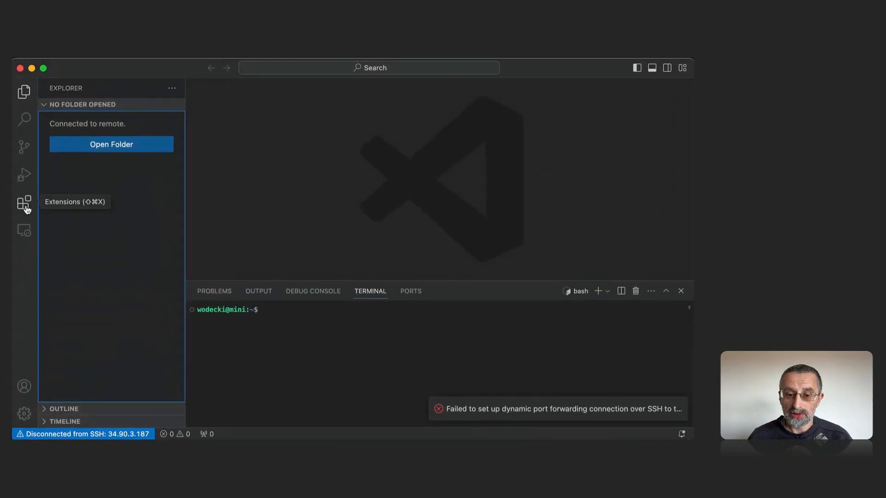
pyautogui.click(77, 436)
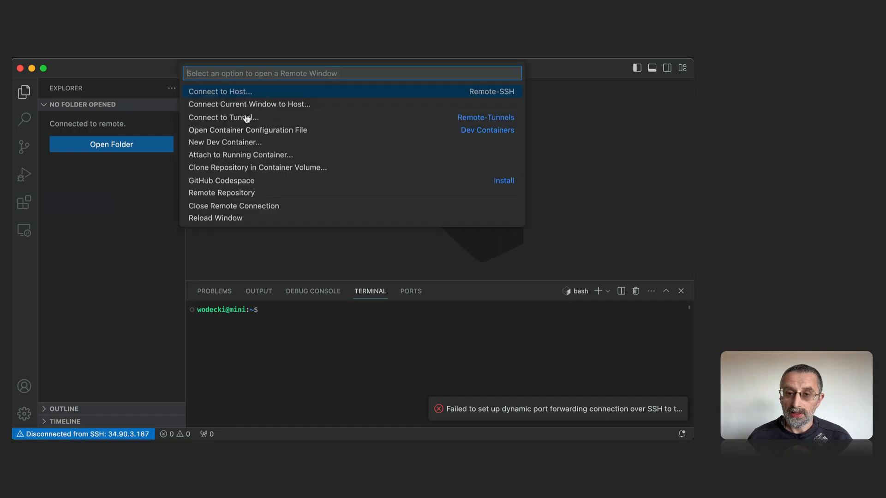
pyautogui.click(231, 94)
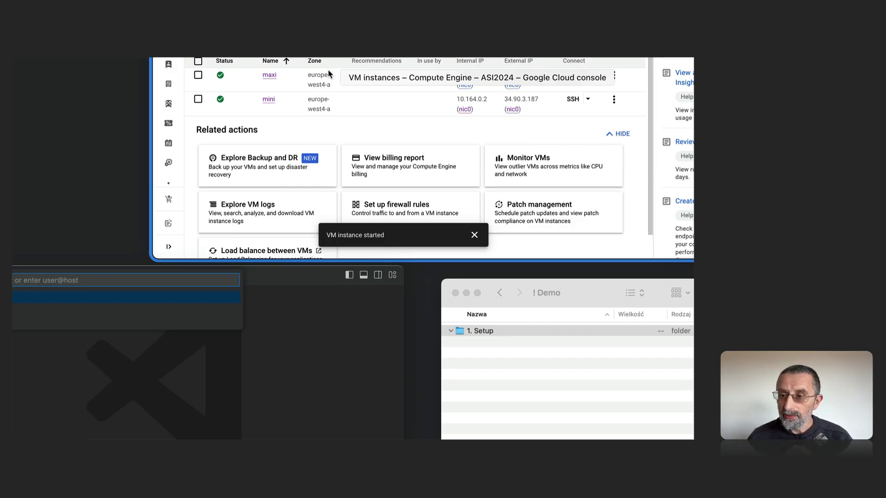
pyautogui.click(135, 356)
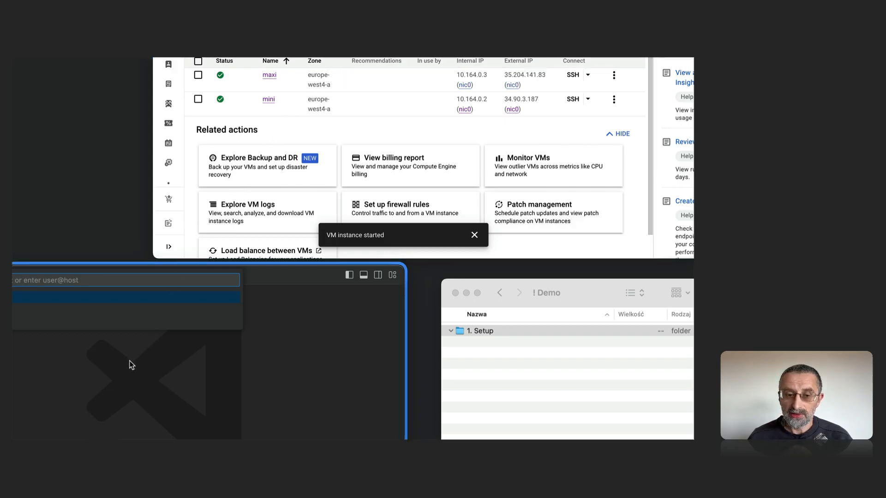
pyautogui.click(131, 365)
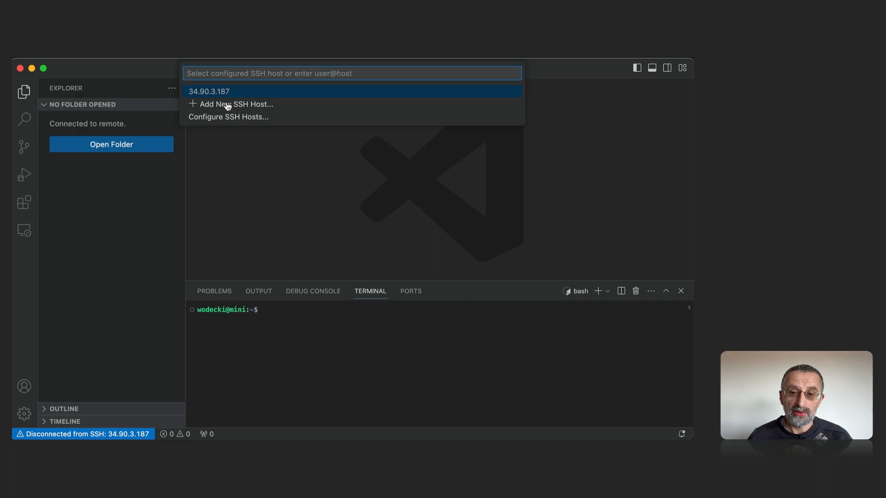
pyautogui.click(208, 118)
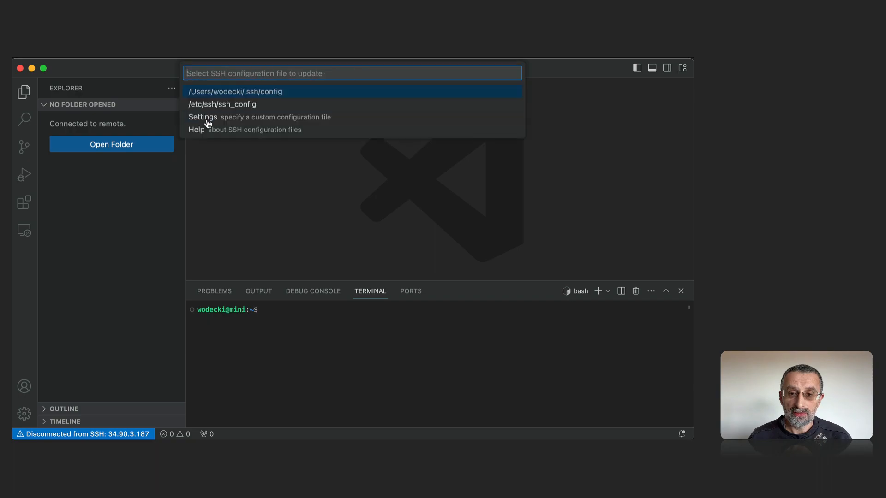
pyautogui.click(225, 97)
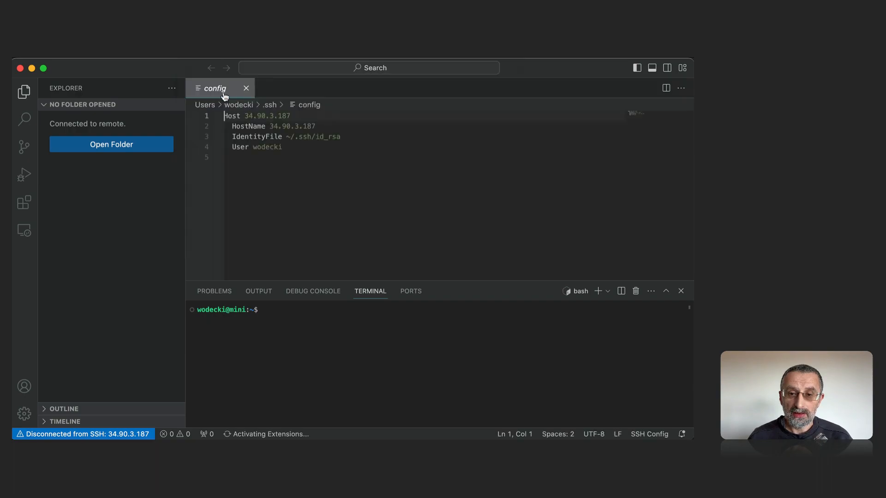
# - Highlight the HostName IP address on line 2 of the SSH config file to examine it
pyautogui.click(325, 127)
pyautogui.hotkey('shift', 'Left')
pyautogui.hotkey('shift', 'Left')
pyautogui.hotkey('shift', 'Left')
pyautogui.hotkey('shift', 'Left')
pyautogui.hotkey('shift', 'Left')
pyautogui.hotkey('shift', 'Left')
pyautogui.hotkey('shift', 'Left')
pyautogui.hotkey('shift', 'Left')
pyautogui.hotkey('shift', 'Left')
pyautogui.hotkey('shift', 'Left')
pyautogui.hotkey('shift', 'Left')
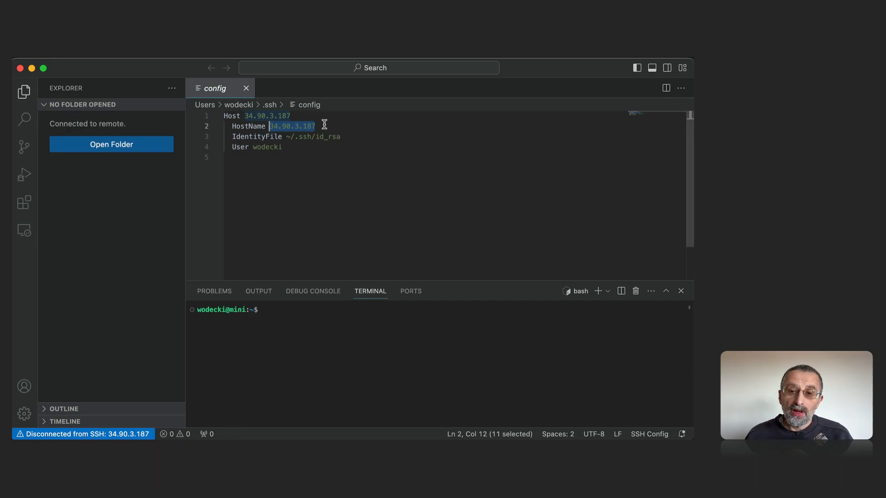
# - Replace the Host alias on the first line of the SSH config with mini
pyautogui.click(300, 117)
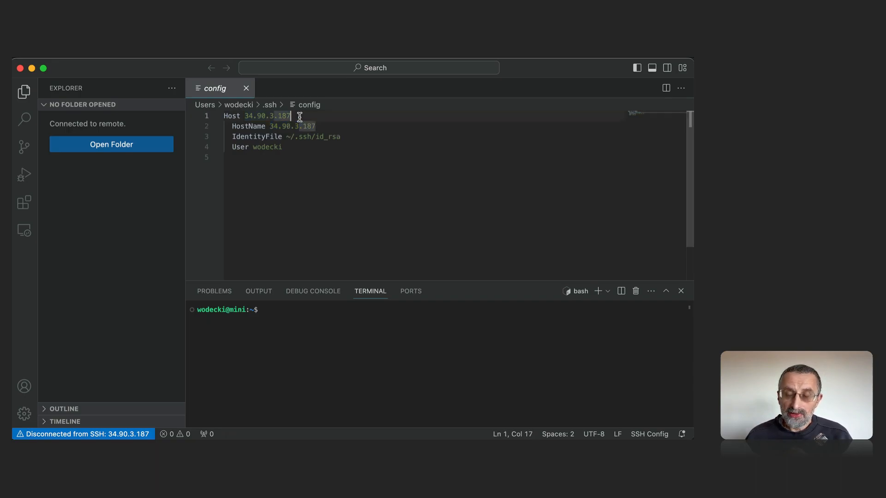
pyautogui.hotkey('shift', 'Left')
pyautogui.hotkey('shift', 'Left')
pyautogui.hotkey('shift', 'Left')
pyautogui.hotkey('shift', 'Left')
pyautogui.hotkey('shift', 'Left')
pyautogui.hotkey('shift', 'Left')
pyautogui.hotkey('shift', 'Left')
pyautogui.hotkey('shift', 'Left')
pyautogui.hotkey('shift', 'Left')
pyautogui.hotkey('shift', 'Left')
pyautogui.hotkey('shift', 'Left')
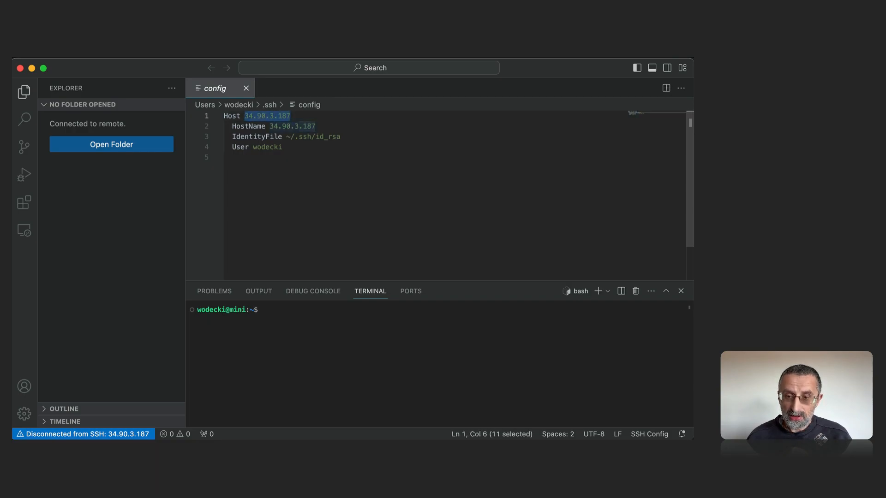
pyautogui.write('mini')
# - Select the HostName IP address under the mini host and save the SSH config file
pyautogui.press('Down')
pyautogui.hotkey('alt', 'Right')
pyautogui.press('Right')
pyautogui.hotkey('shift', 'Right')
pyautogui.hotkey('shift', 'Right')
pyautogui.hotkey('shift', 'Right')
pyautogui.hotkey('shift', 'Right')
pyautogui.hotkey('shift', 'Right')
pyautogui.hotkey('shift', 'Right')
pyautogui.hotkey('shift', 'Right')
pyautogui.hotkey('shift', 'Right')
pyautogui.hotkey('shift', 'Right')
pyautogui.hotkey('shift', 'Right')
pyautogui.hotkey('shift', 'Right')
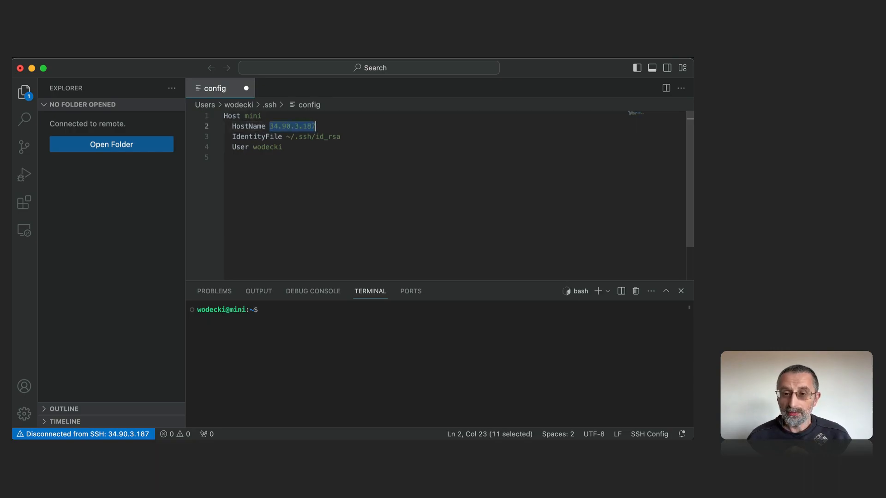
pyautogui.press('super+s')
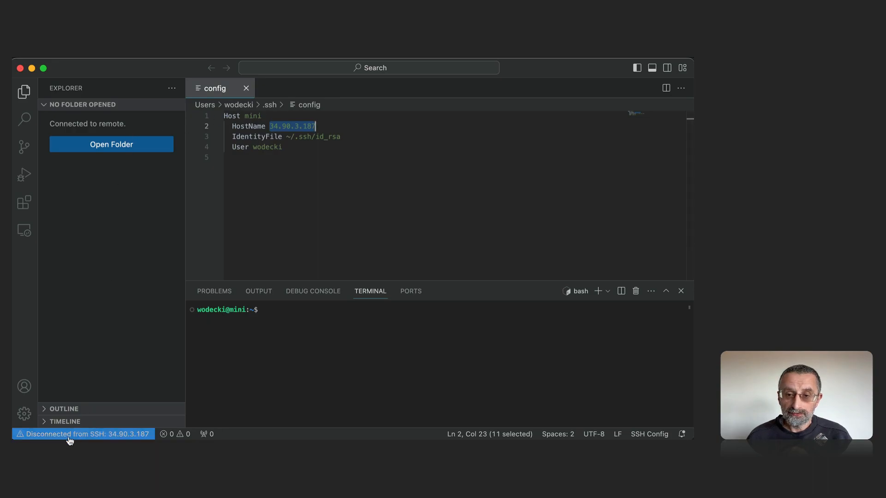
# - Connect to the SSH host mini in a new VS Code window and reposition that window
pyautogui.click(70, 435)
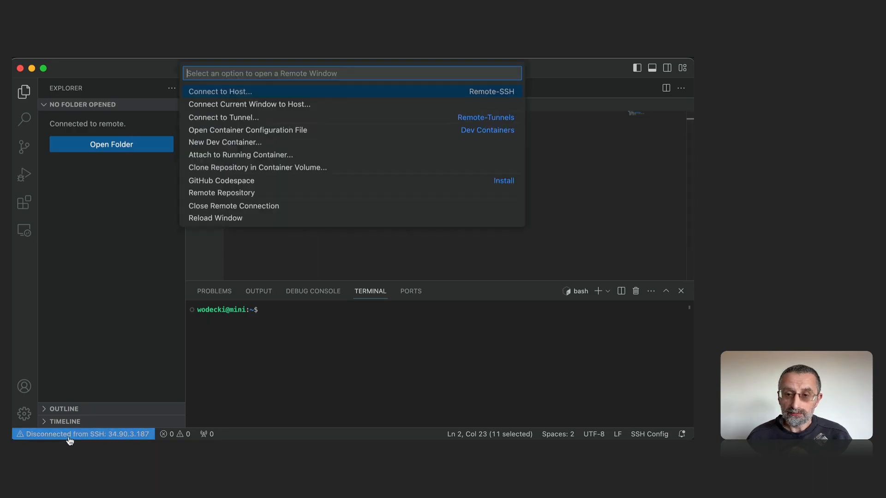
pyautogui.click(225, 92)
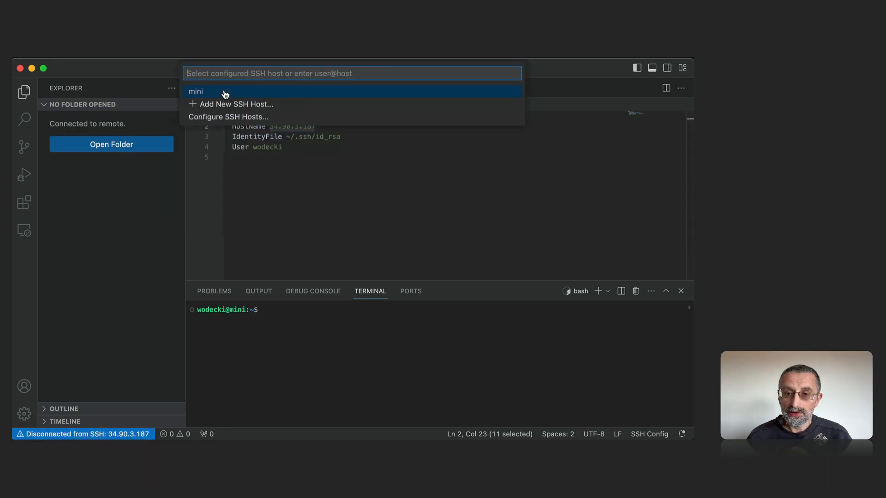
pyautogui.click(198, 92)
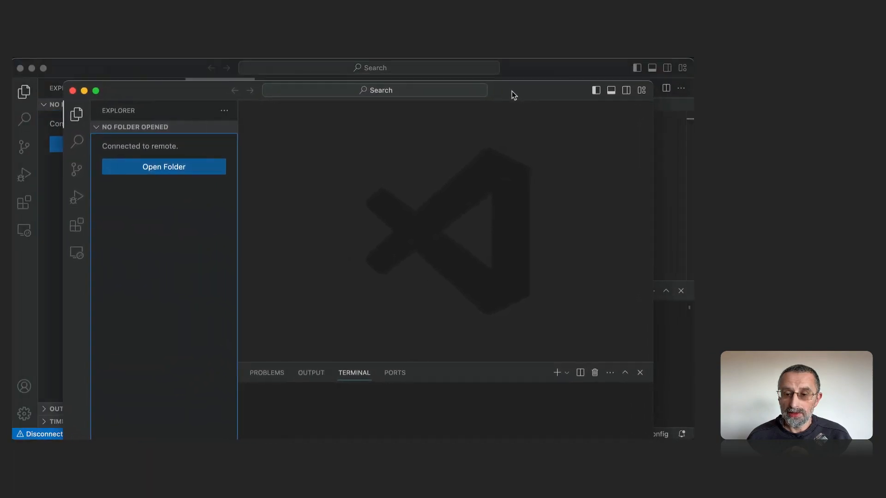
pyautogui.moveTo(511, 89); pyautogui.dragTo(491, 70)
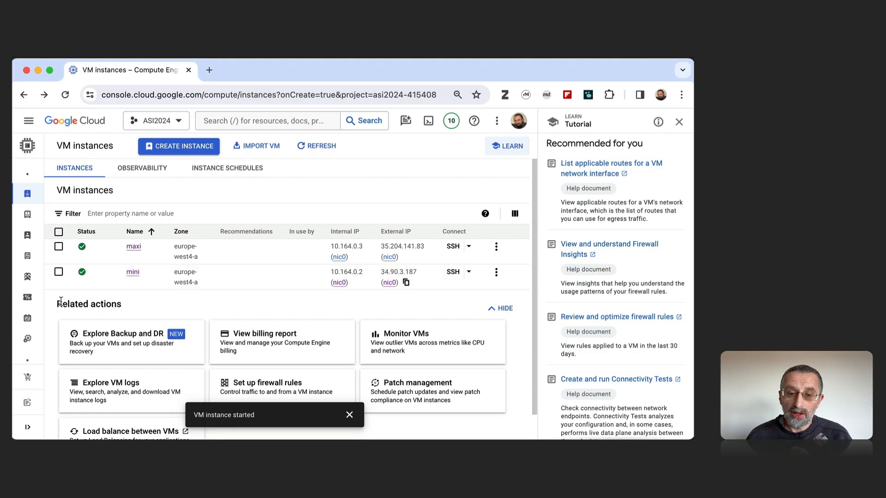
# - Switch from the Google Cloud console to the local Terminal and run gcloud init
pyautogui.click(406, 282)
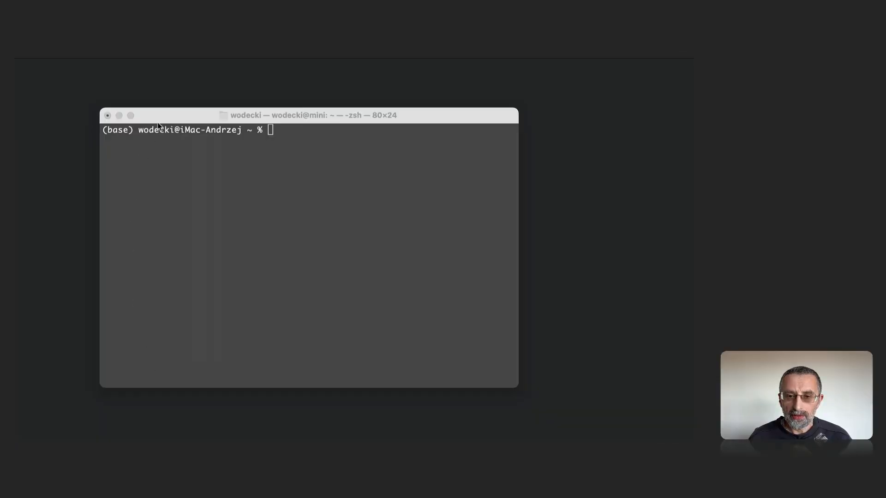
pyautogui.click(159, 116)
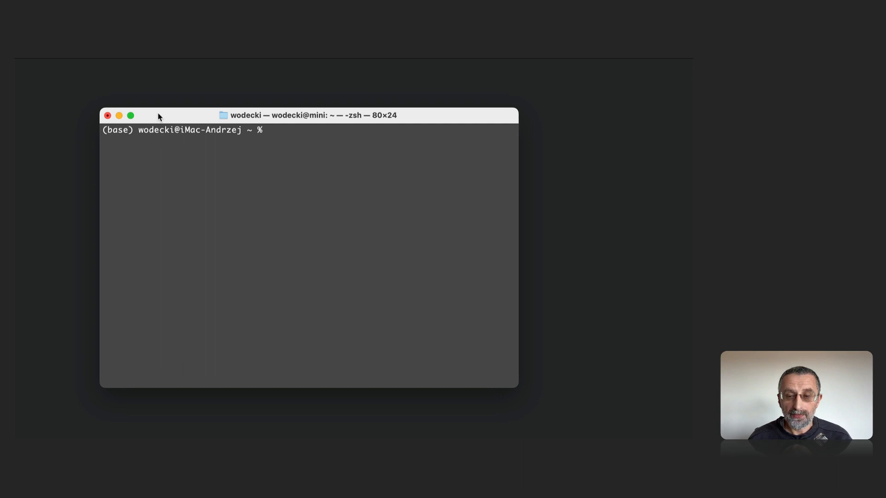
pyautogui.press('super+v')
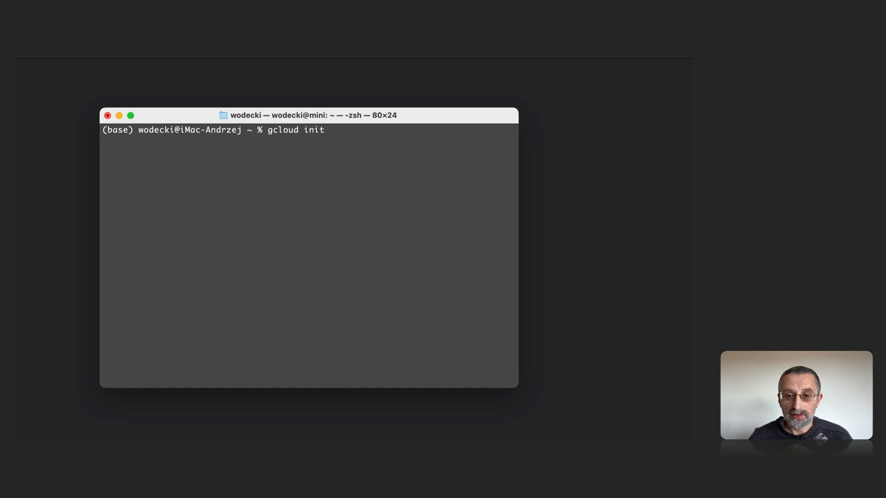
pyautogui.press('Return')
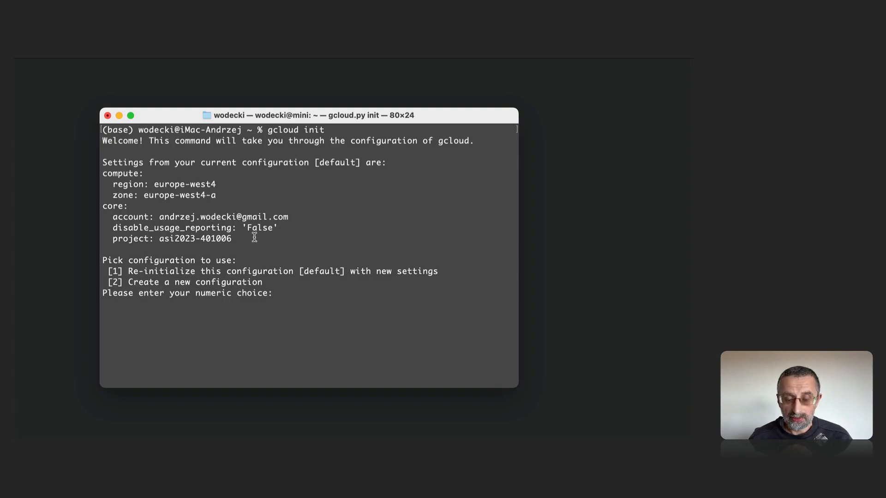
pyautogui.write('1')
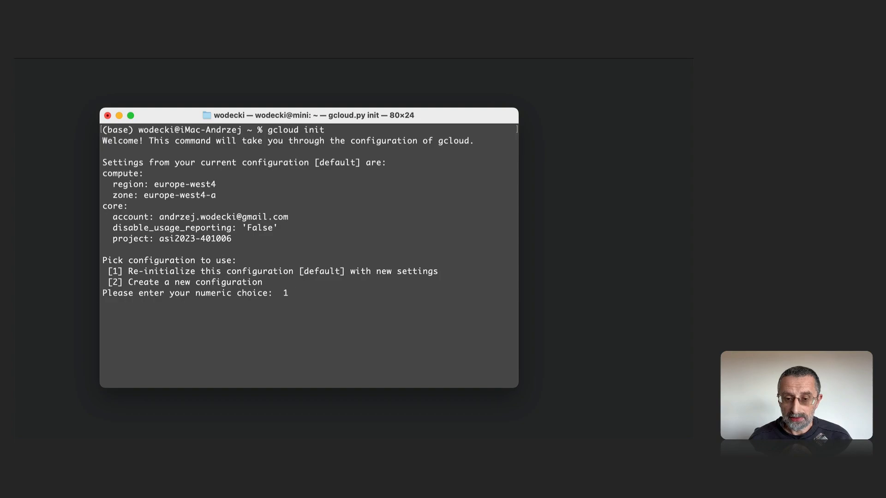
pyautogui.press('Return')
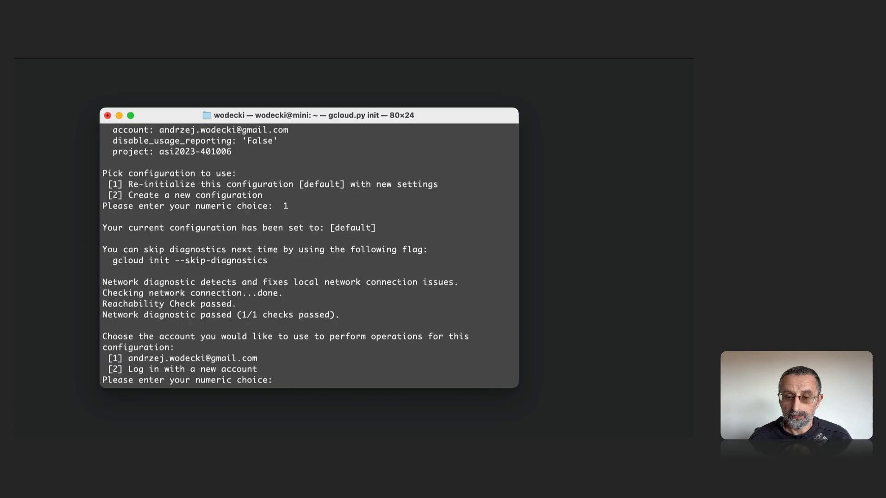
pyautogui.write('1')
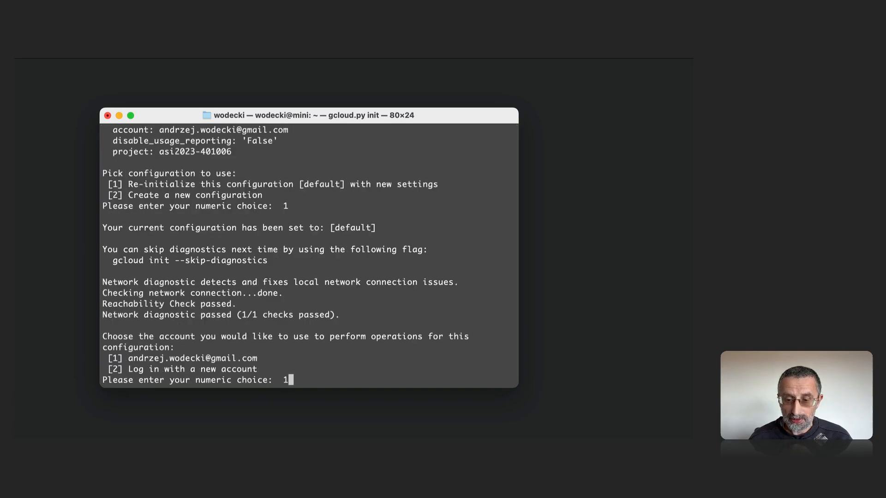
pyautogui.press('Return')
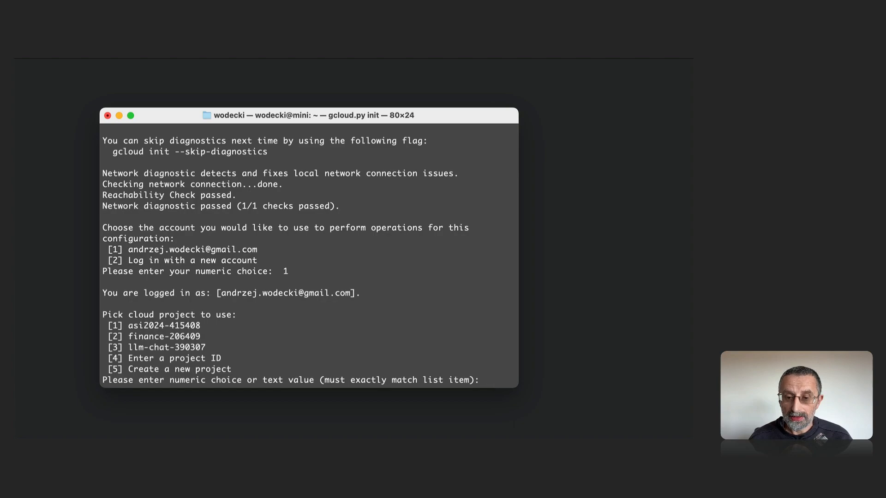
pyautogui.write('1')
pyautogui.press('Return')
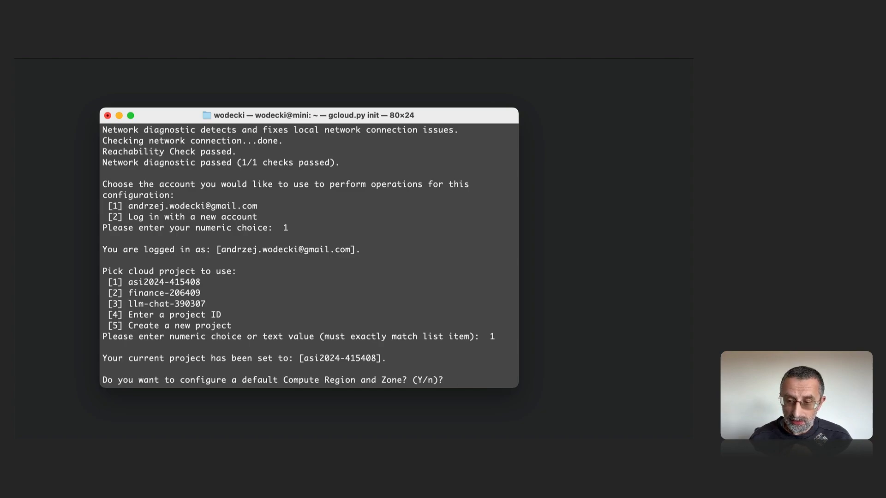
# - Agree to configure a default Compute region and zone, choose option 14 (europe-west4-a), and switch away from Terminal
pyautogui.press('Return')
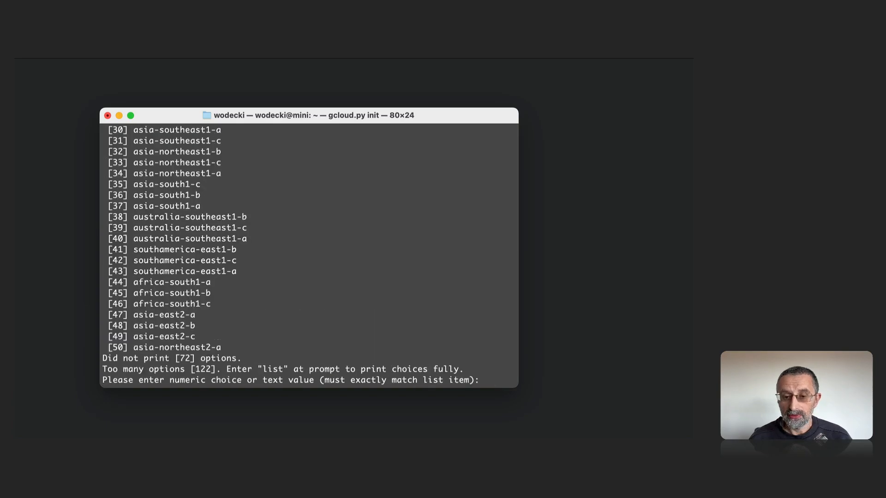
pyautogui.scroll(10, 201, 221)
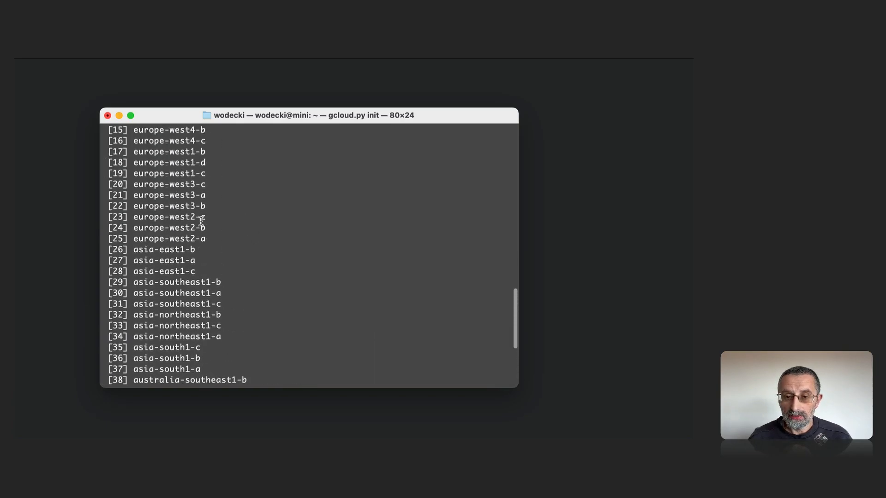
pyautogui.scroll(-5, 201, 221)
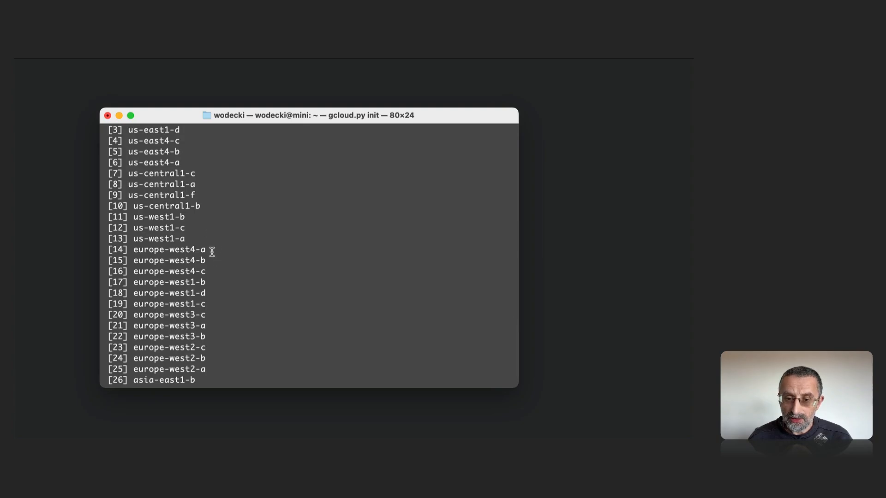
pyautogui.scroll(-10, 212, 251)
pyautogui.write('14')
pyautogui.press('Return')
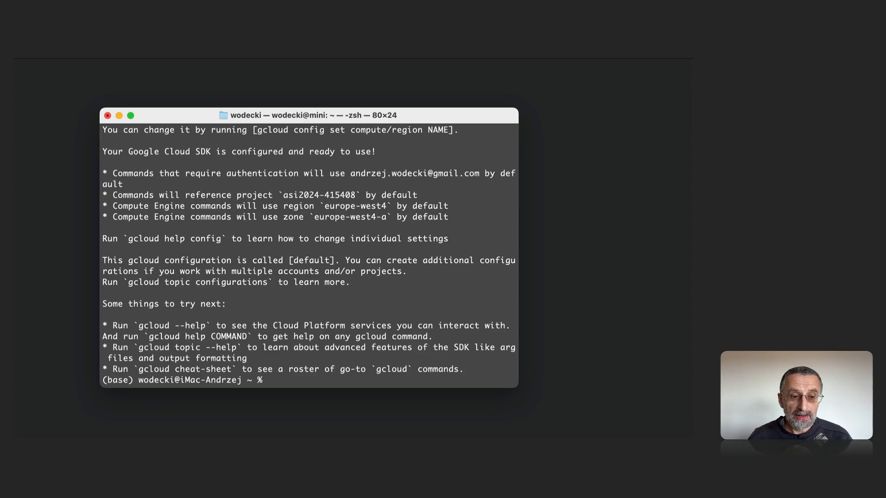
pyautogui.press('super+Tab')
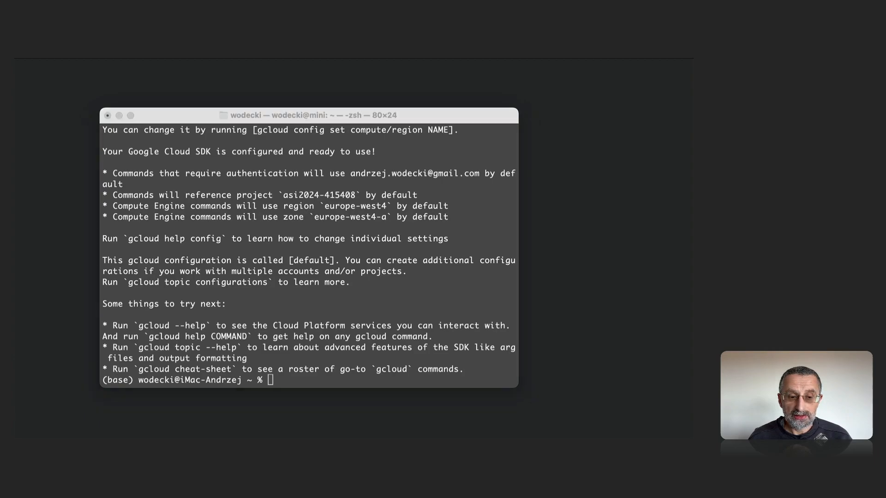
# - Start the mini instance from Terminal by running gcloud compute instances start mini
pyautogui.click(283, 384)
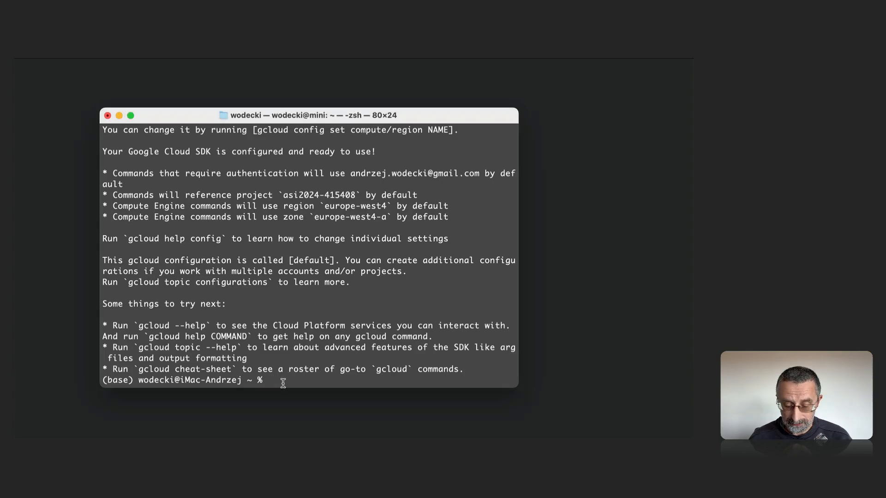
pyautogui.press('super+v')
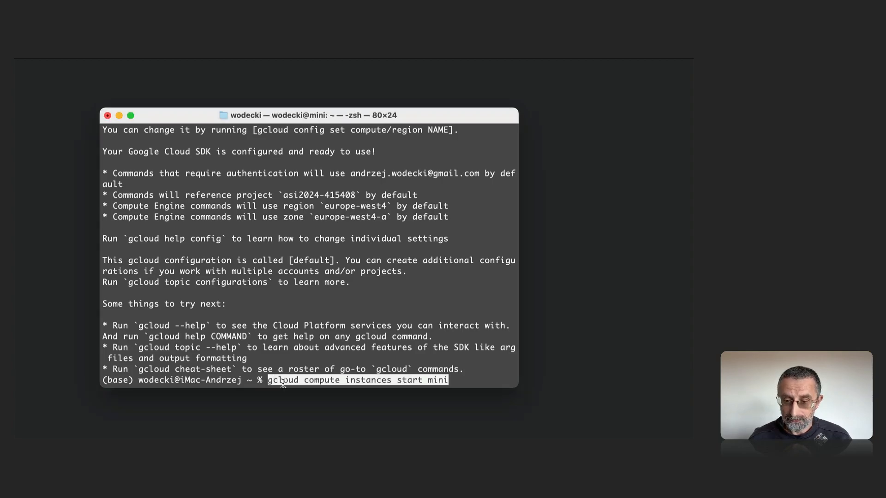
pyautogui.press('Return')
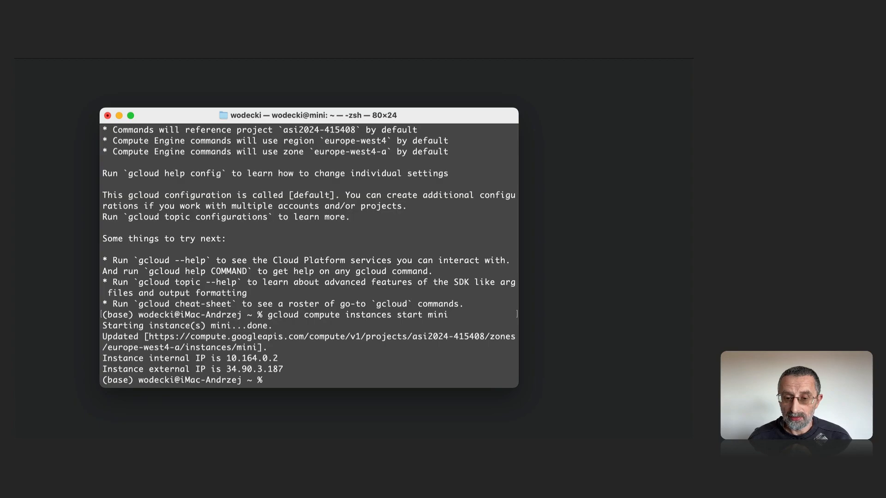
# - Rework the previous command into gcloud compute instances stop mini and run it to shut down the instance
pyautogui.press('Up')
pyautogui.press('Left')
pyautogui.press('Left')
pyautogui.press('Left')
pyautogui.press('Left')
pyautogui.press('Left')
pyautogui.press('BackSpace')
pyautogui.press('BackSpace')
pyautogui.press('BackSpace')
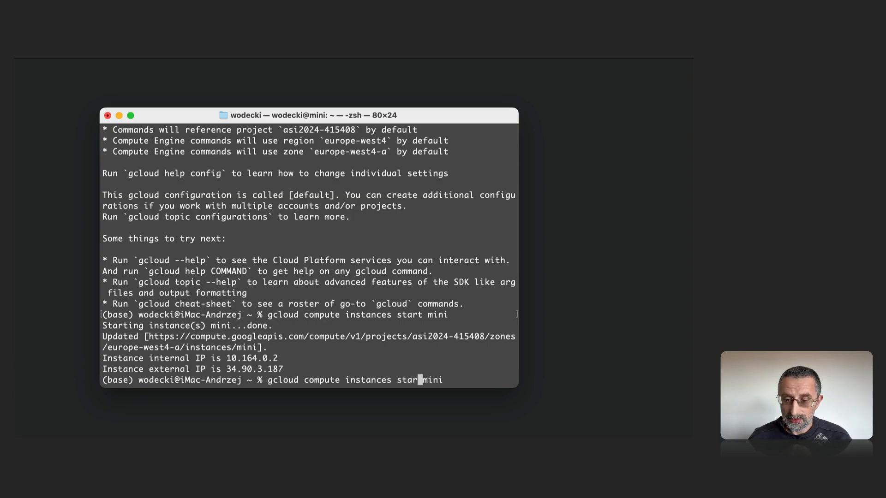
pyautogui.write('op')
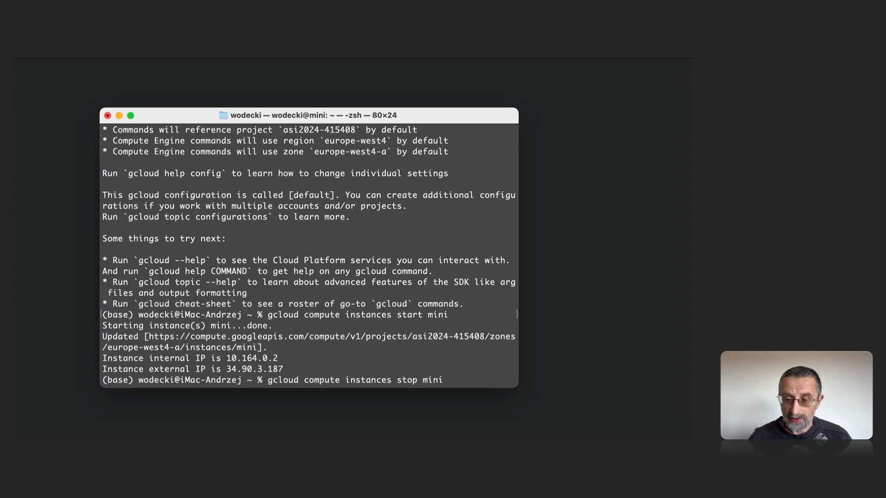
pyautogui.press('Return')
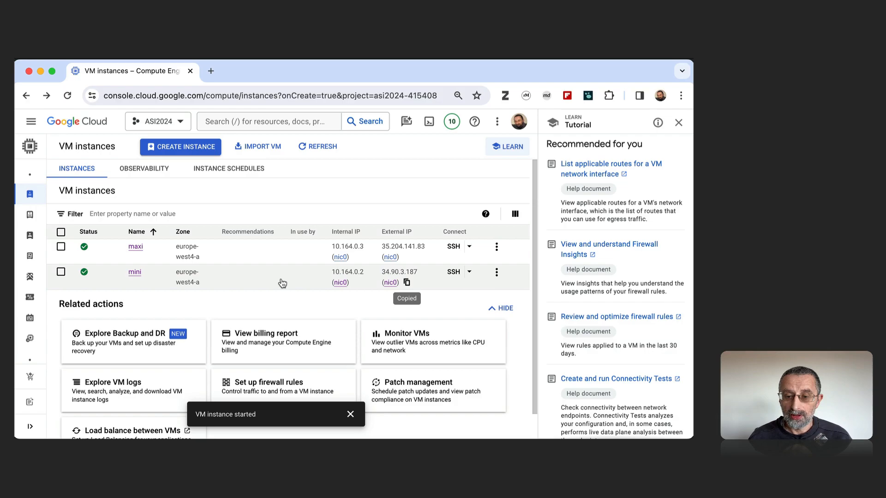
# - Dismiss the notification in the Google Cloud console, check Terminal, and reload the console's VM instances page in Chrome
pyautogui.click(349, 417)
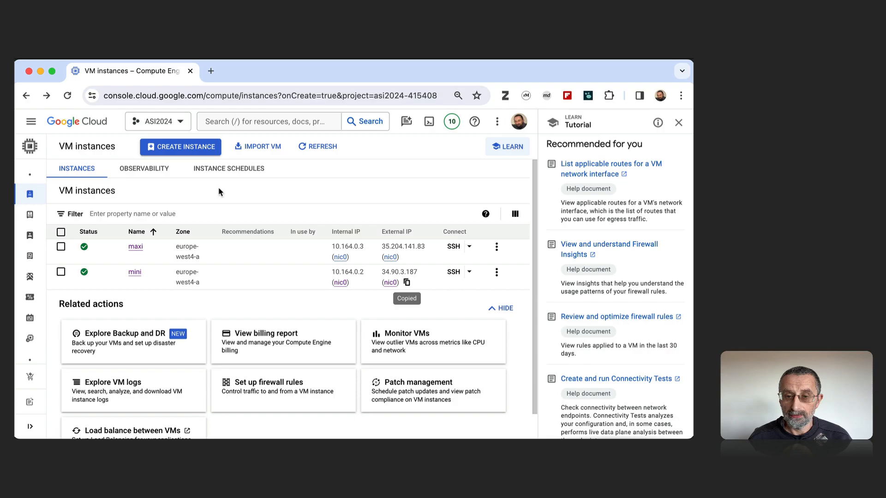
pyautogui.hotkey('ctrl', 'Up')
pyautogui.click(150, 72)
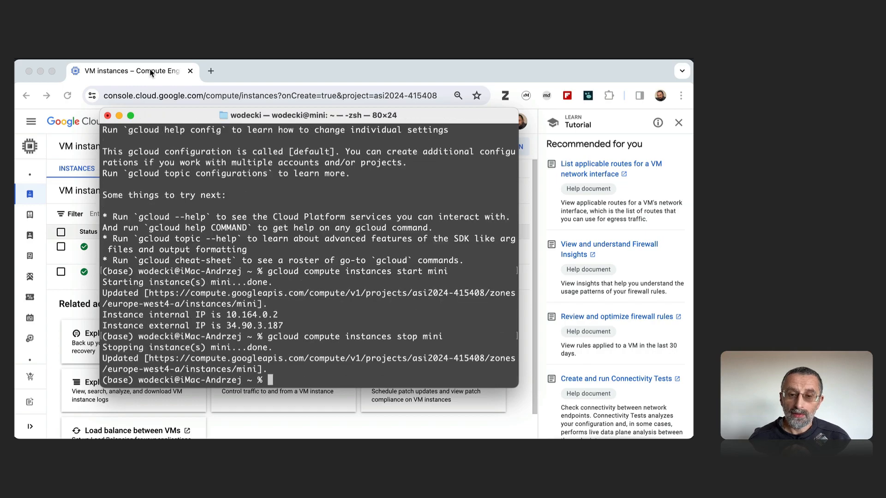
pyautogui.click(131, 74)
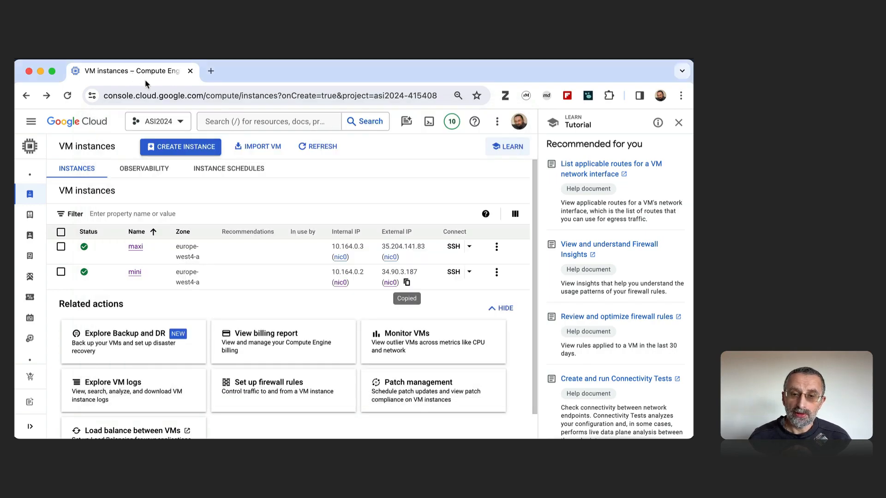
pyautogui.click(152, 94)
pyautogui.press('Return')
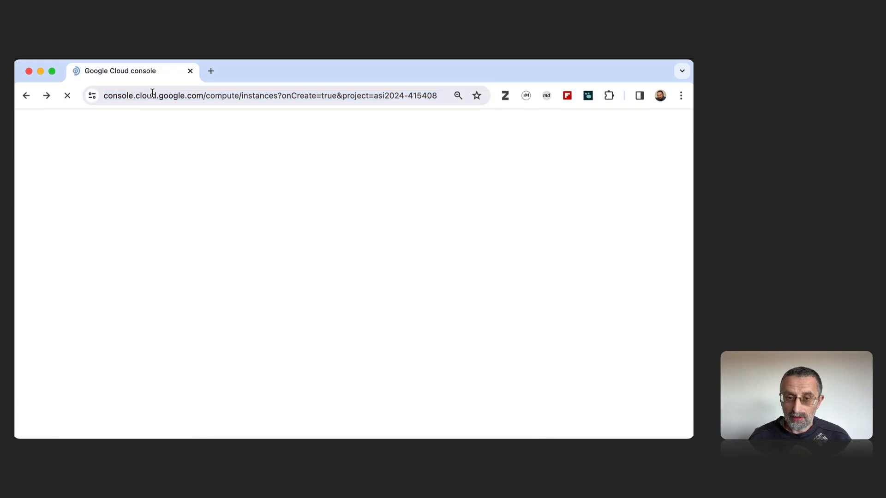